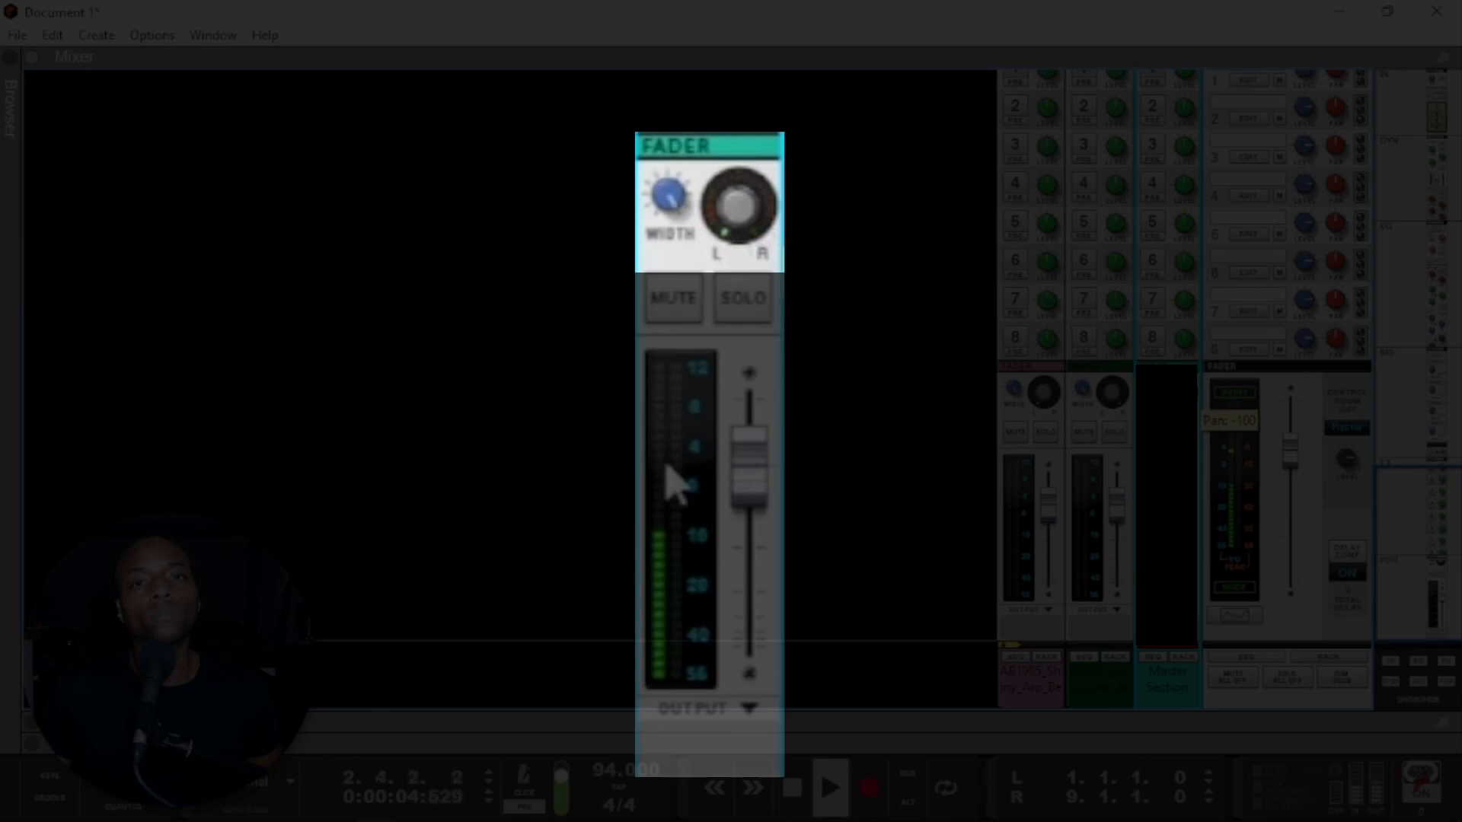
# Sweep the mix channel's pan across to hard right during playback.
pyautogui.moveTo(665, 464); pyautogui.dragTo(702, 131)
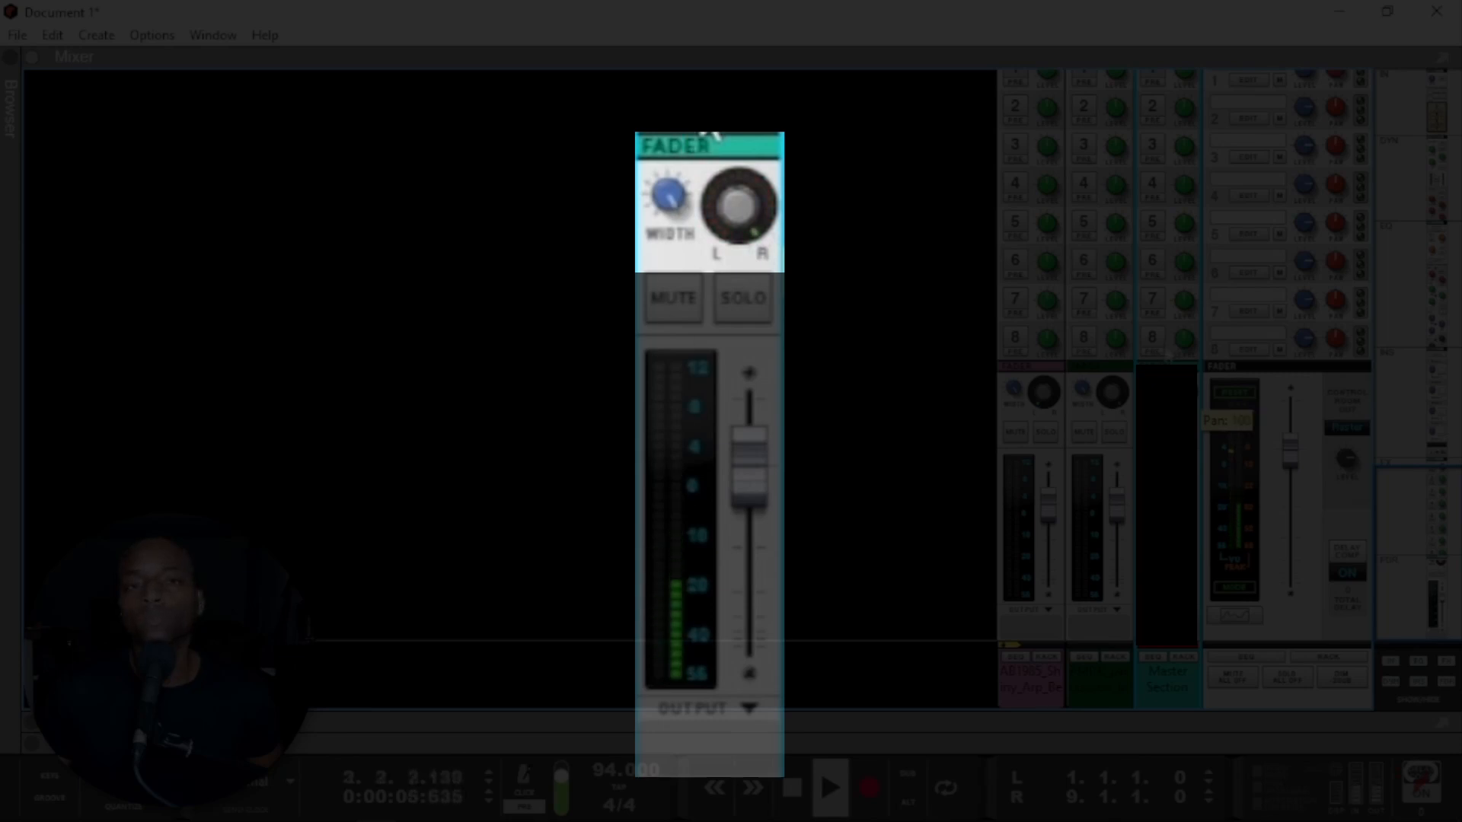
pyautogui.moveTo(735, 207); pyautogui.dragTo(728, 242)
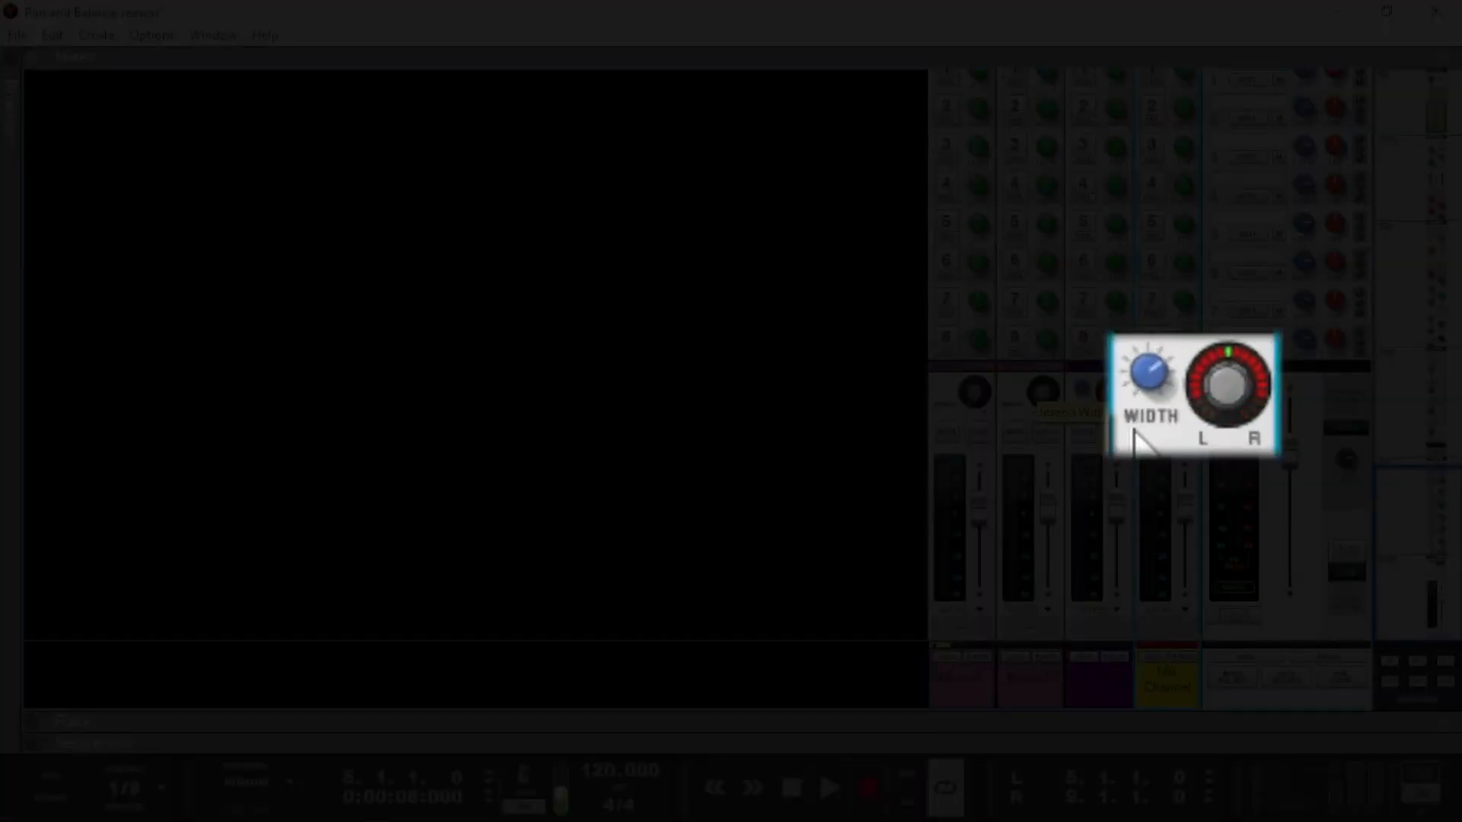
# Play the stereo mix channel while trying its width and sweeping its pan hard right, and reset the pan to centre.
pyautogui.moveTo(1134, 431); pyautogui.dragTo(1123, 356)
pyautogui.moveTo(1218, 385); pyautogui.dragTo(1238, 388)
pyautogui.press('space')
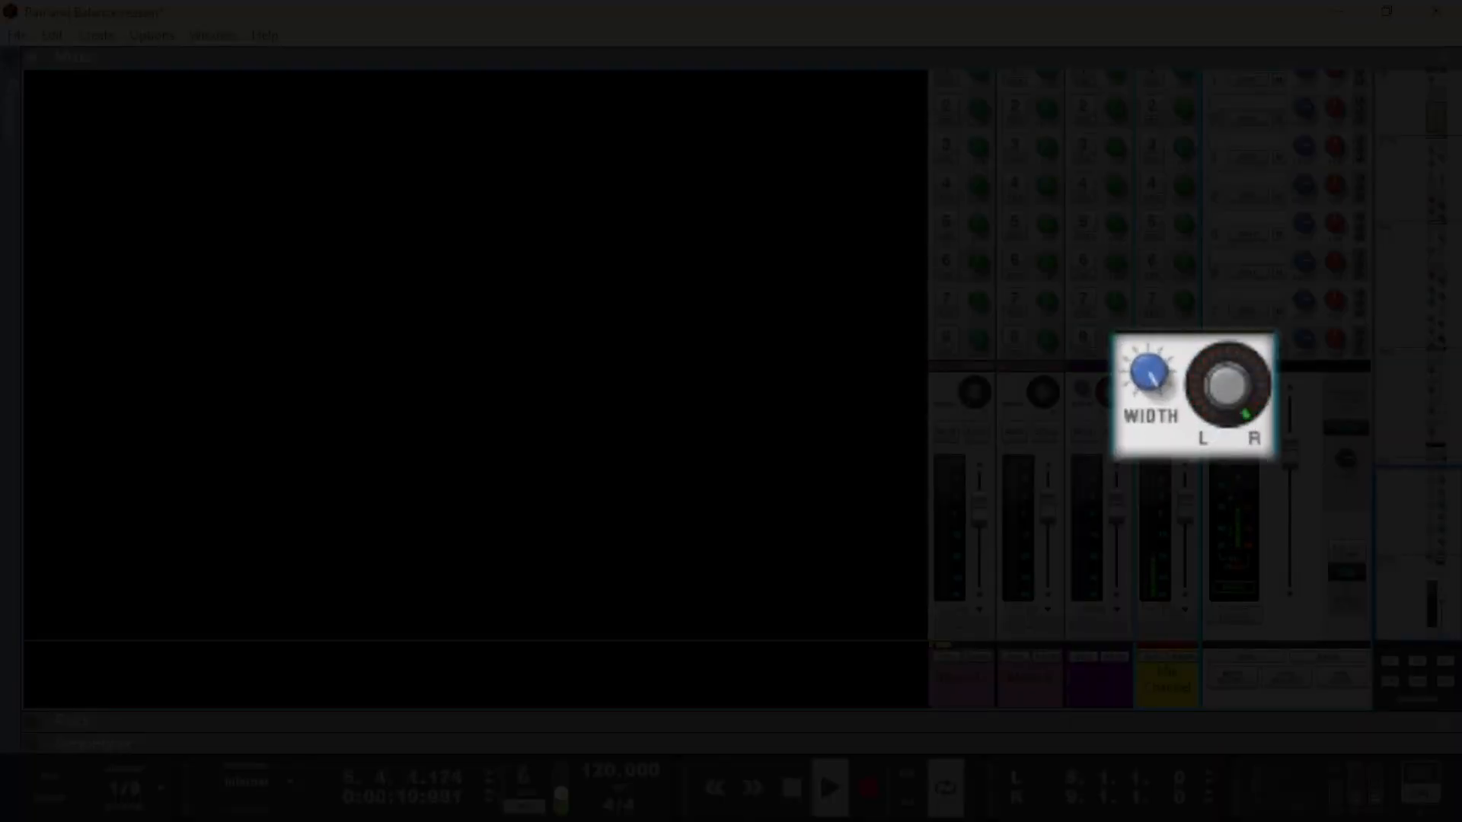
pyautogui.moveTo(1221, 328); pyautogui.dragTo(1221, 463)
pyautogui.keyDown('ctrl'); pyautogui.click(1220, 390); pyautogui.keyUp('ctrl')
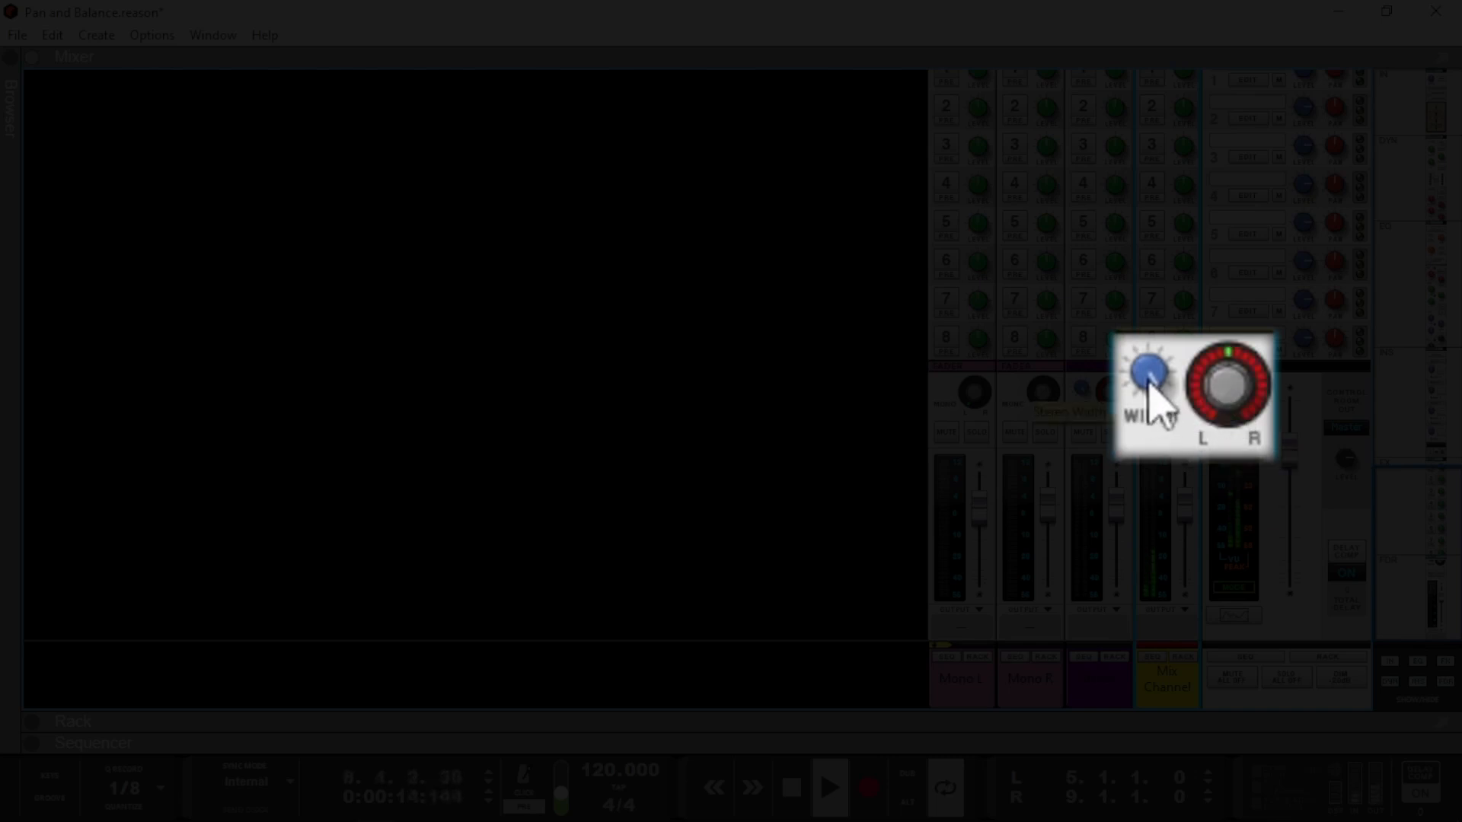
# Try the stereo channel at minimum width with its pan swept sideways, and reset both pan and width to default.
pyautogui.moveTo(1145, 373); pyautogui.dragTo(1142, 469)
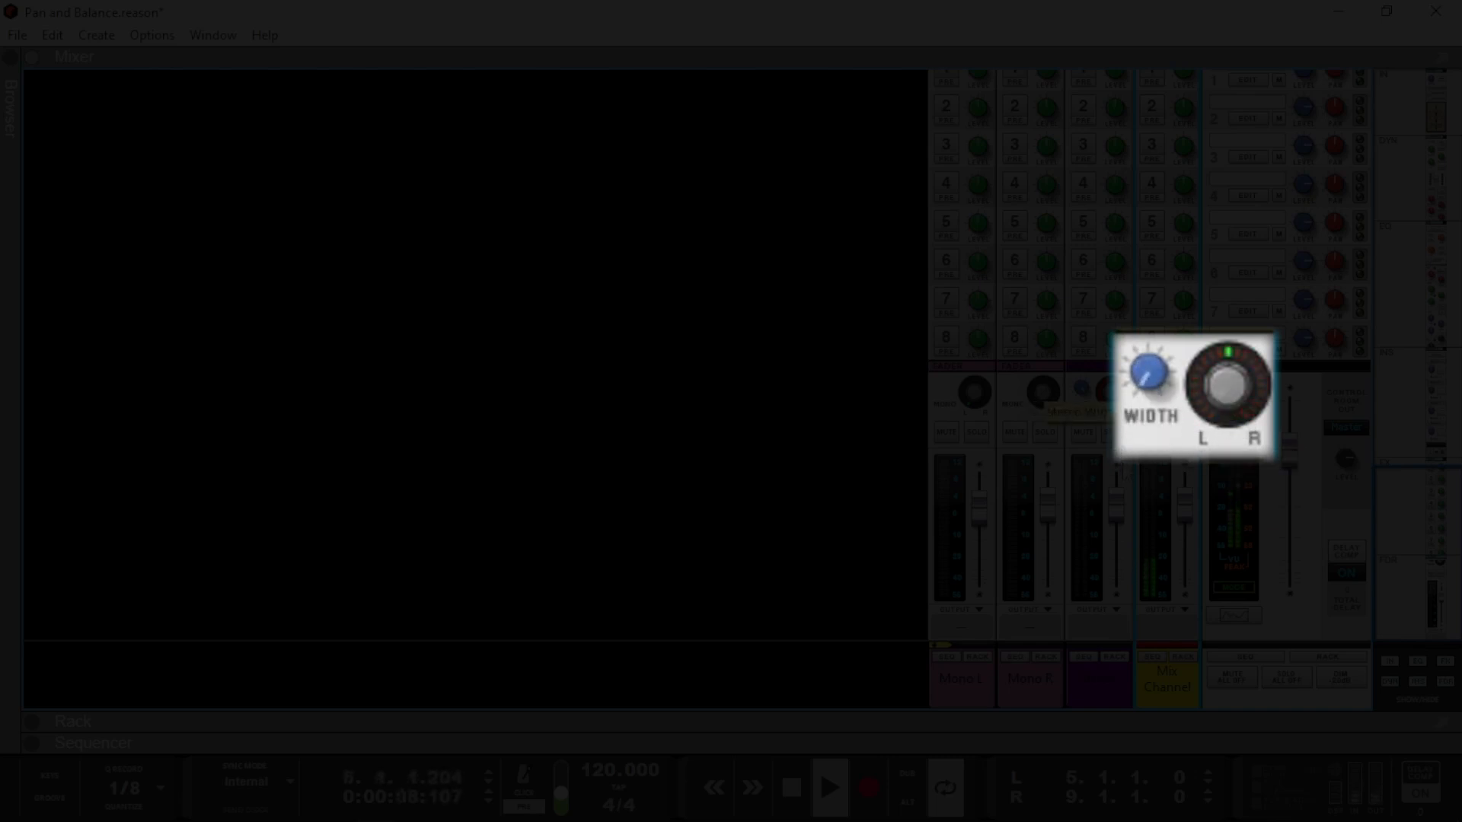
pyautogui.moveTo(1224, 392); pyautogui.dragTo(1180, 326)
pyautogui.keyDown('ctrl'); pyautogui.click(1221, 368); pyautogui.keyUp('ctrl')
pyautogui.keyDown('ctrl'); pyautogui.click(1146, 379); pyautogui.keyUp('ctrl')
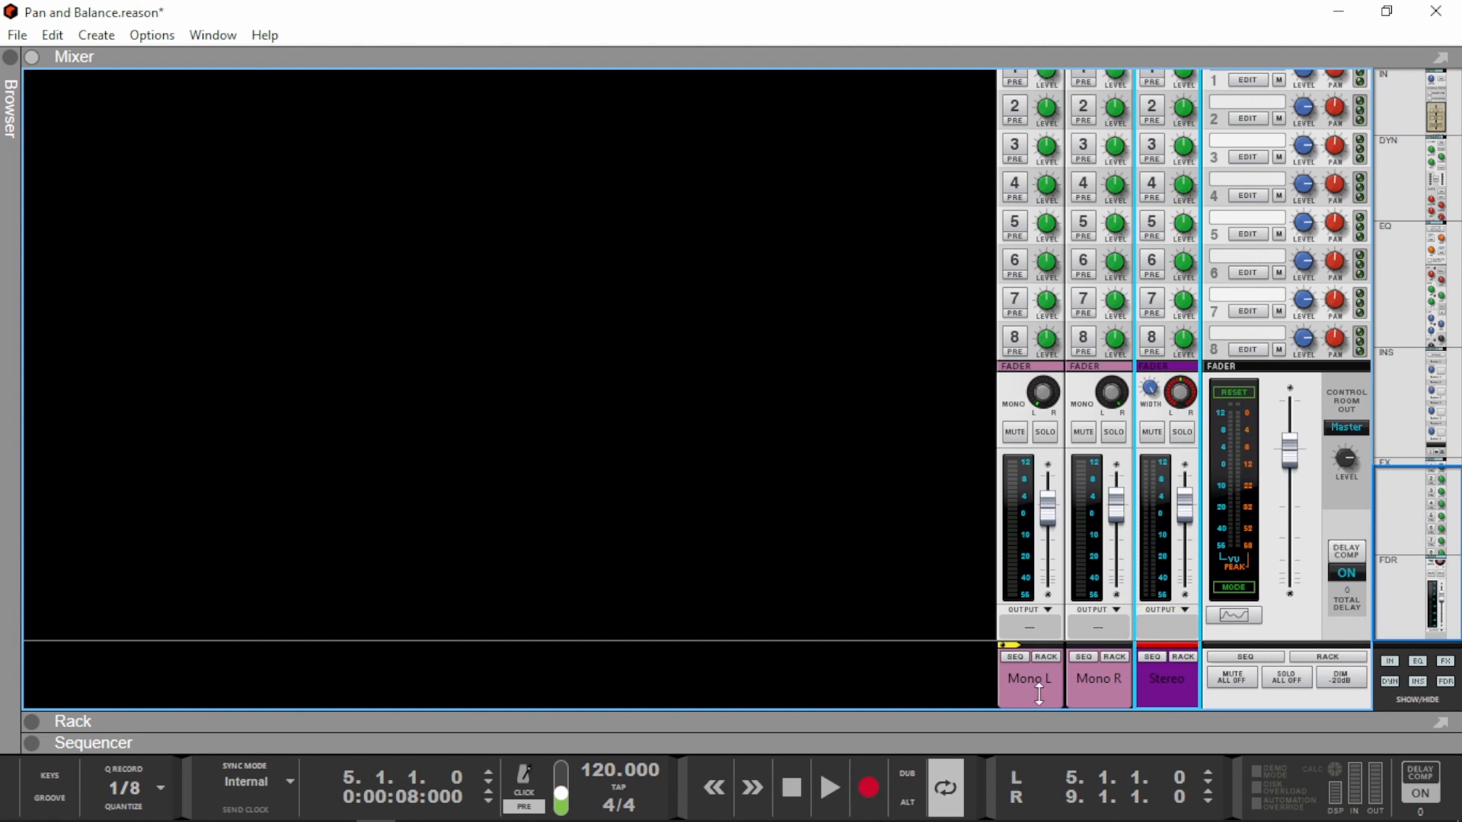
# Solo the Mono L track in the sequencer and audition its take.
pyautogui.moveTo(1039, 693); pyautogui.dragTo(1070, 68)
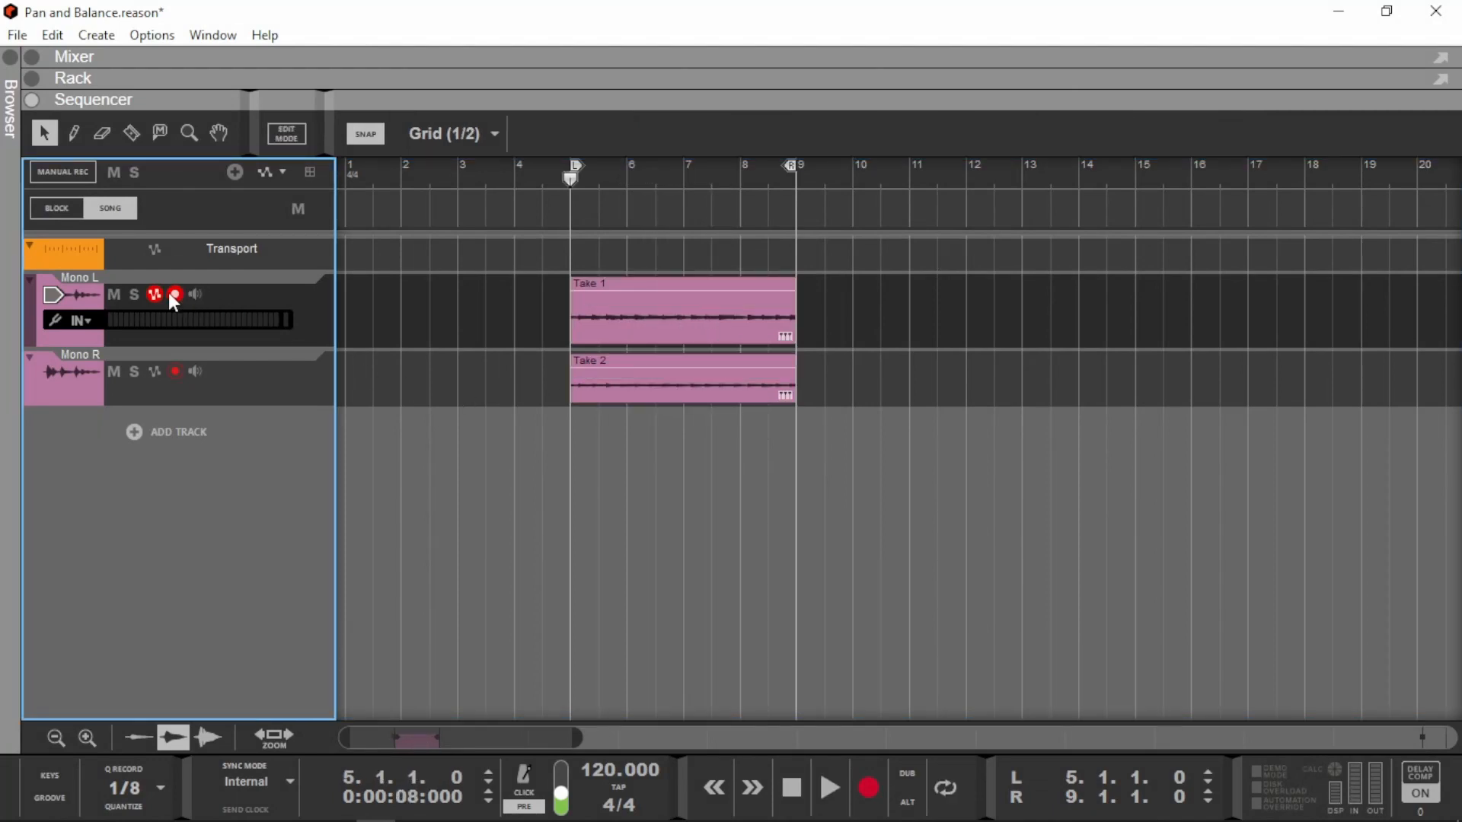
pyautogui.click(134, 294)
pyautogui.press('space')
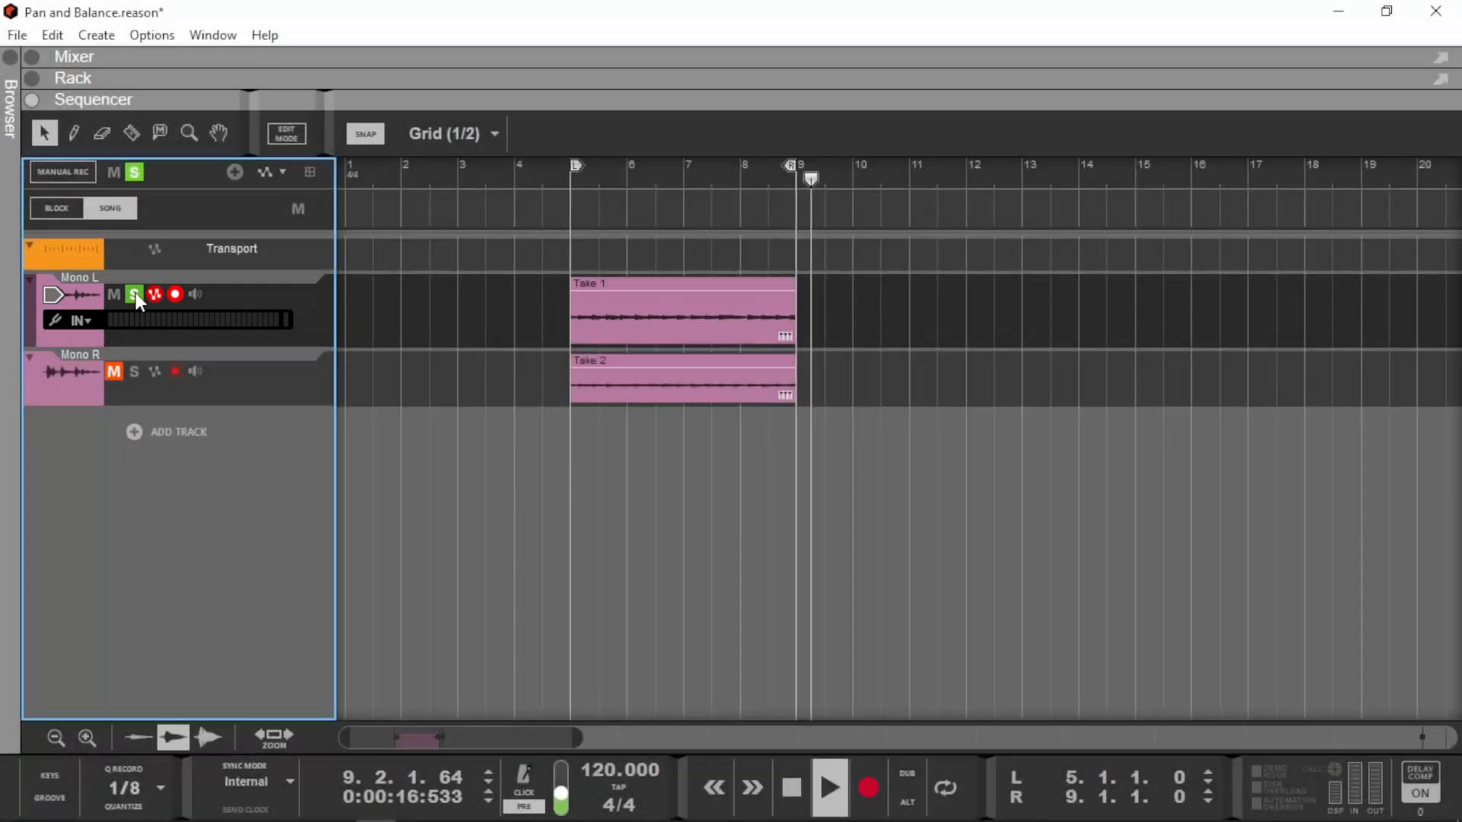
pyautogui.press('space')
# Solo the Mono R track and audition its take.
pyautogui.click(134, 370)
pyautogui.press('space')
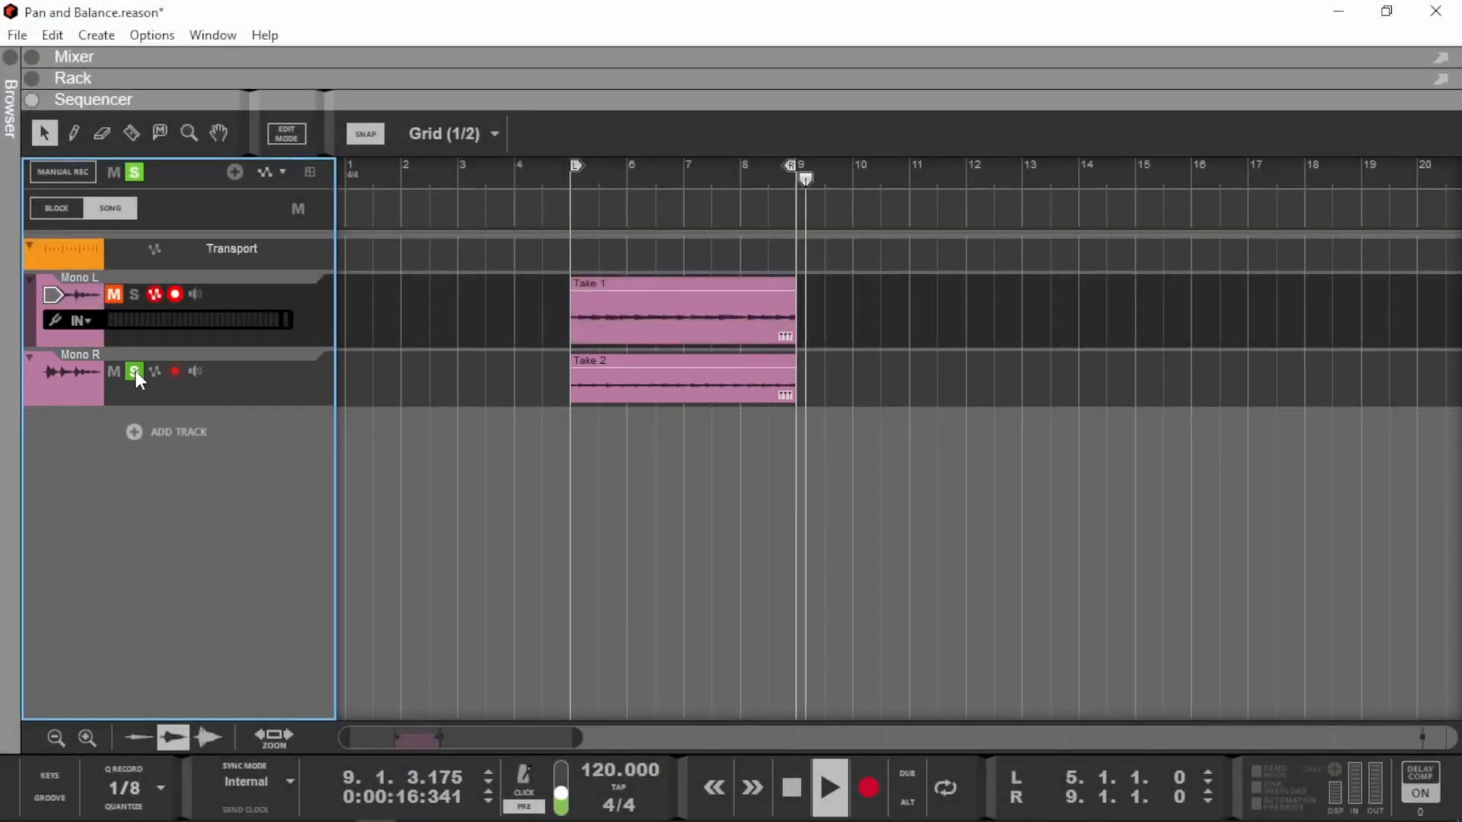
pyautogui.press('space')
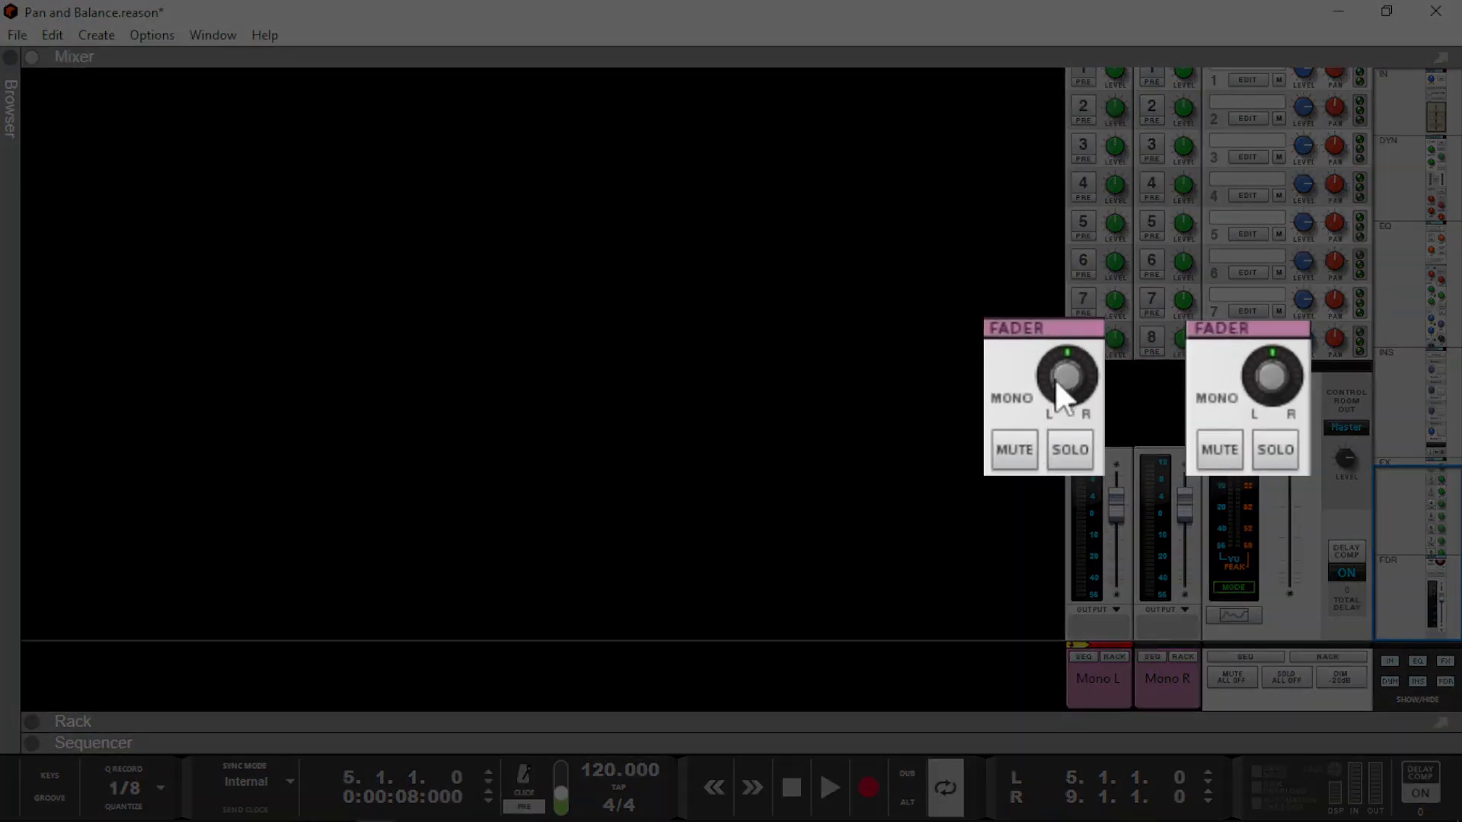
# Pan Mono L hard left and Mono R hard right, and play both channels together in the loop.
pyautogui.moveTo(1056, 381); pyautogui.dragTo(1058, 441)
pyautogui.click(1267, 377)
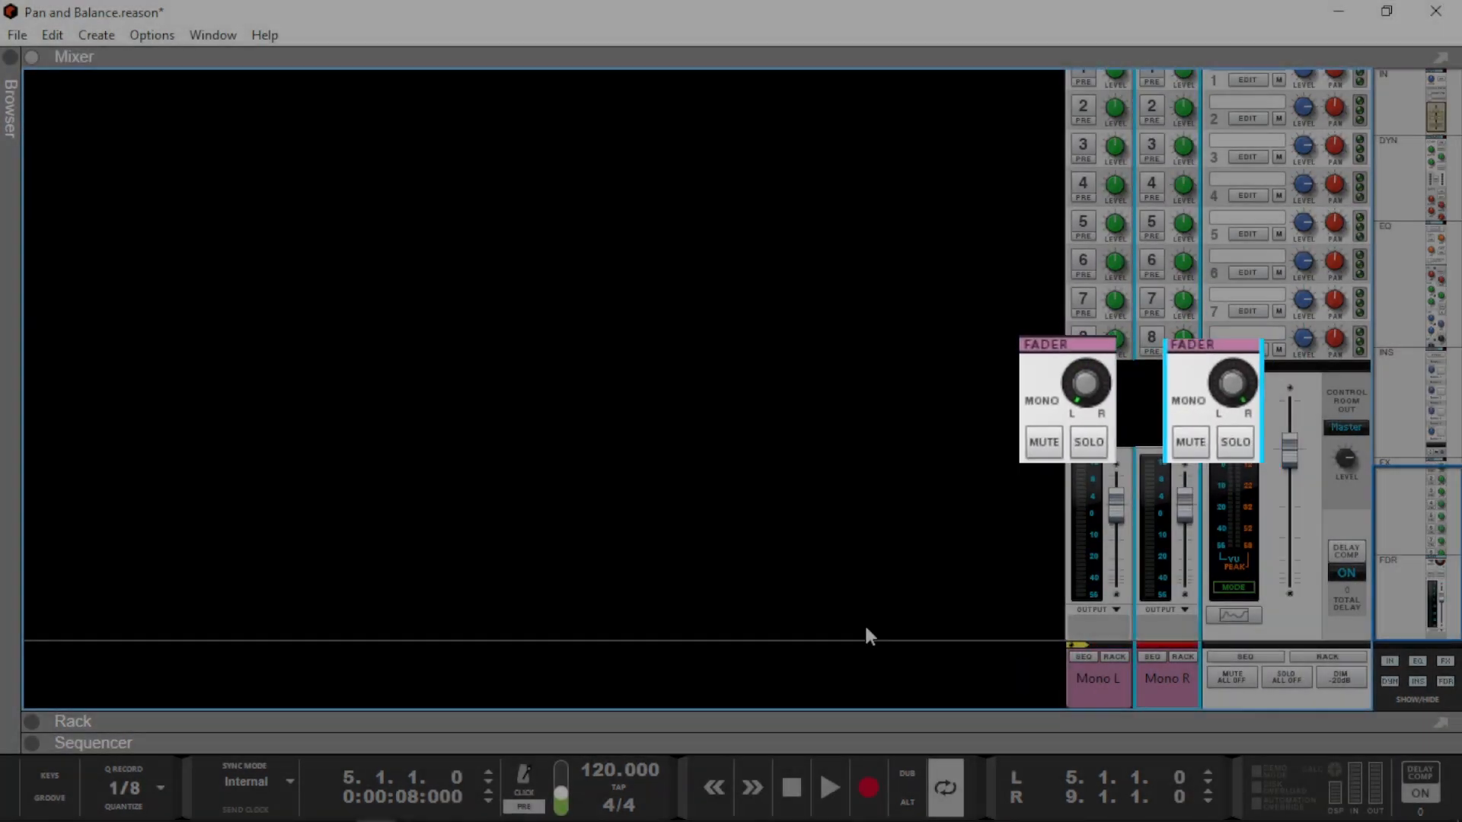
pyautogui.press('space')
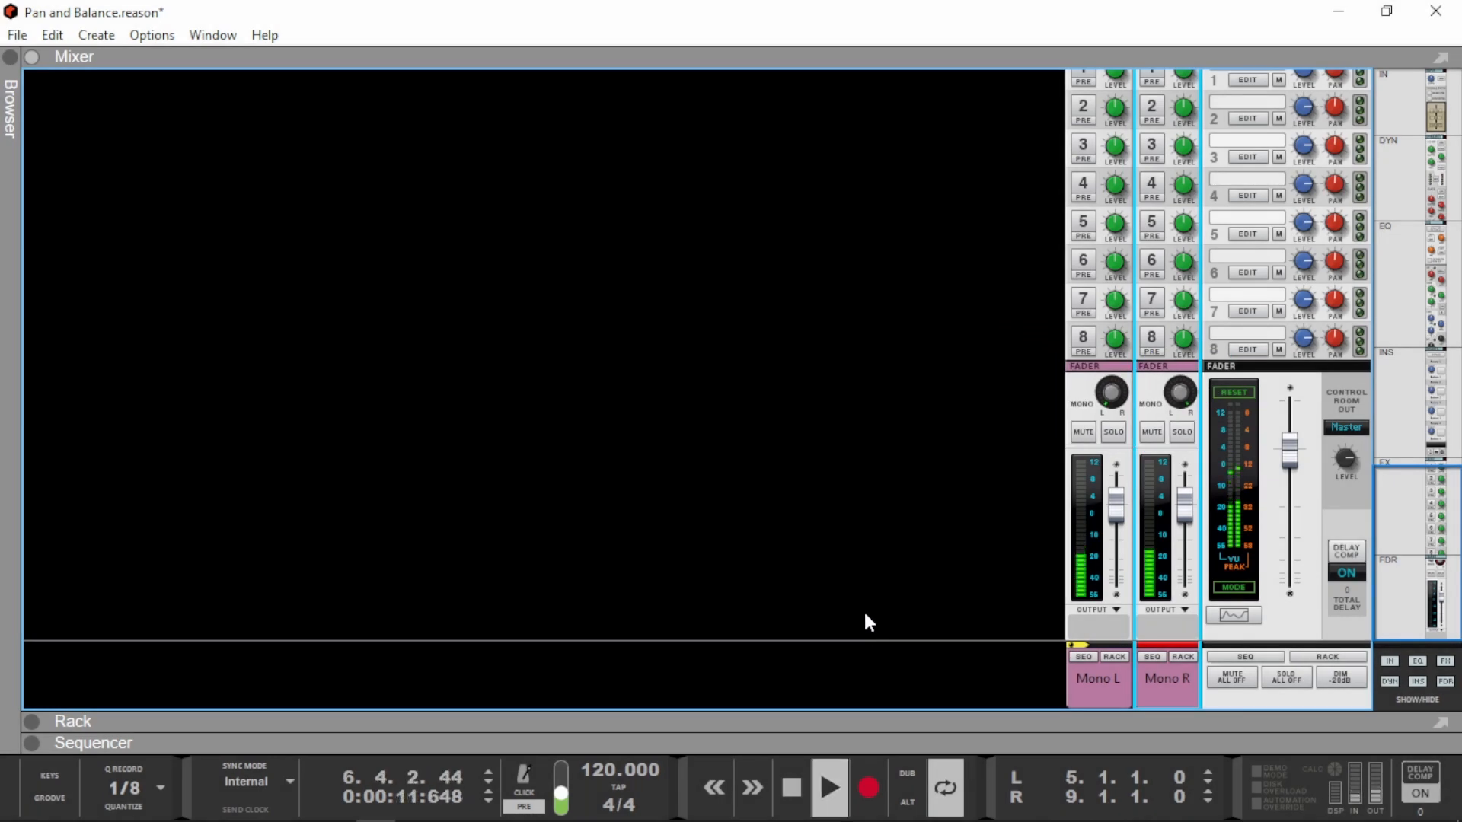
pyautogui.press('l')
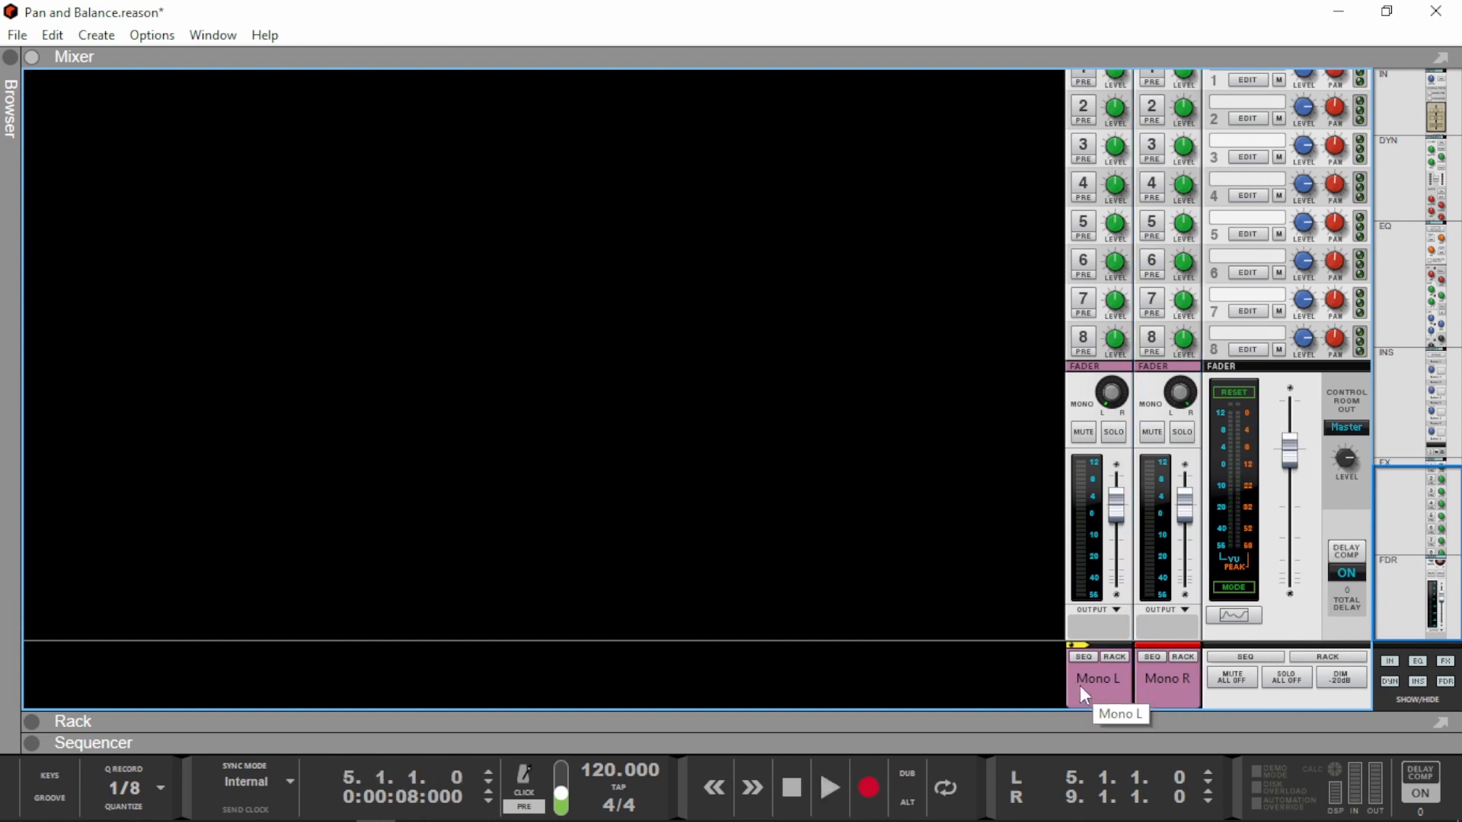
# Route the Mono L and Mono R channels together to a new output bus.
pyautogui.click(1082, 687)
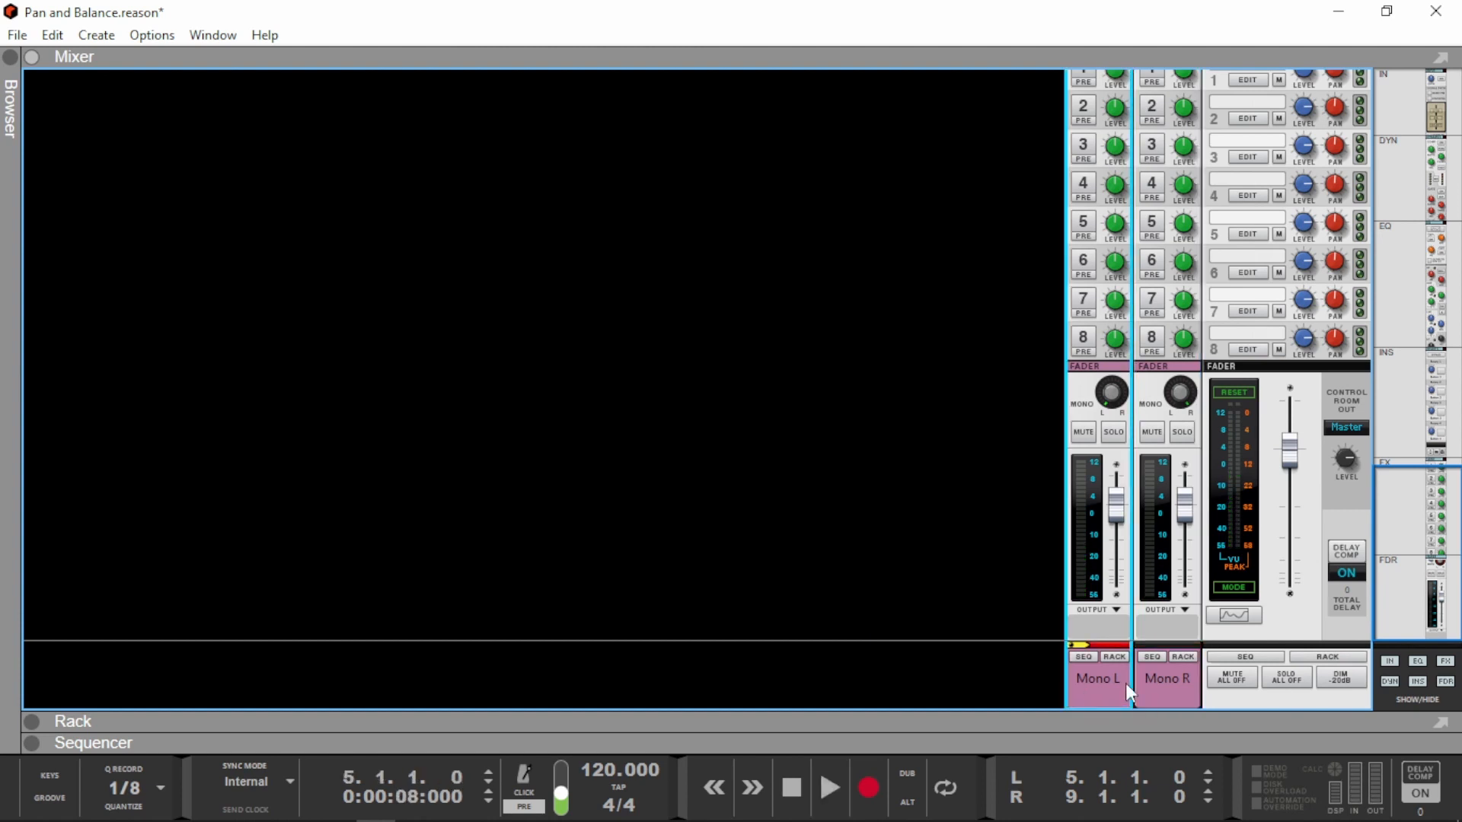
pyautogui.keyDown('shift'); pyautogui.click(1180, 686); pyautogui.keyUp('shift')
pyautogui.rightClick(1180, 685)
pyautogui.press('r')
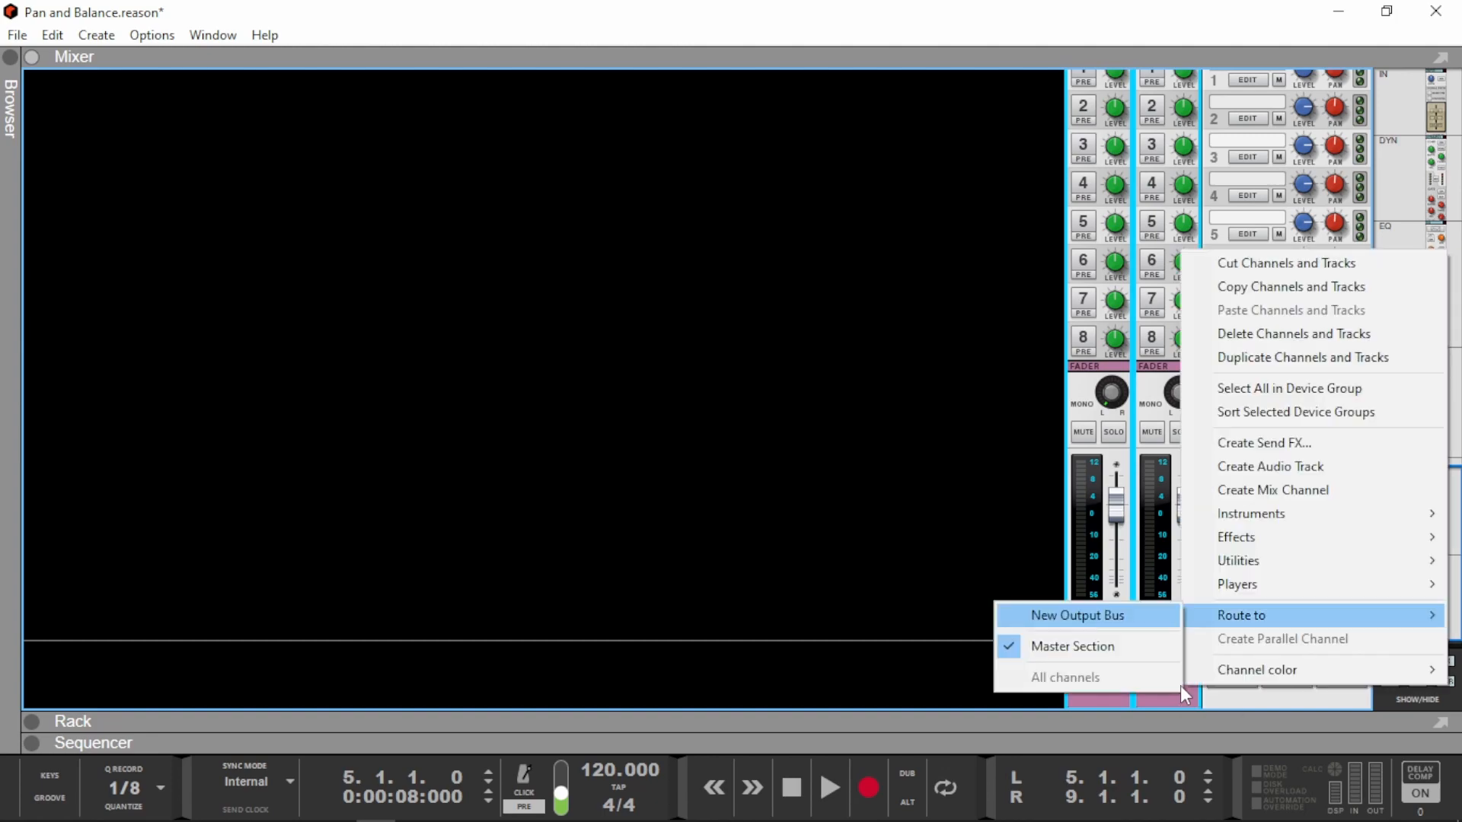
pyautogui.press('Return')
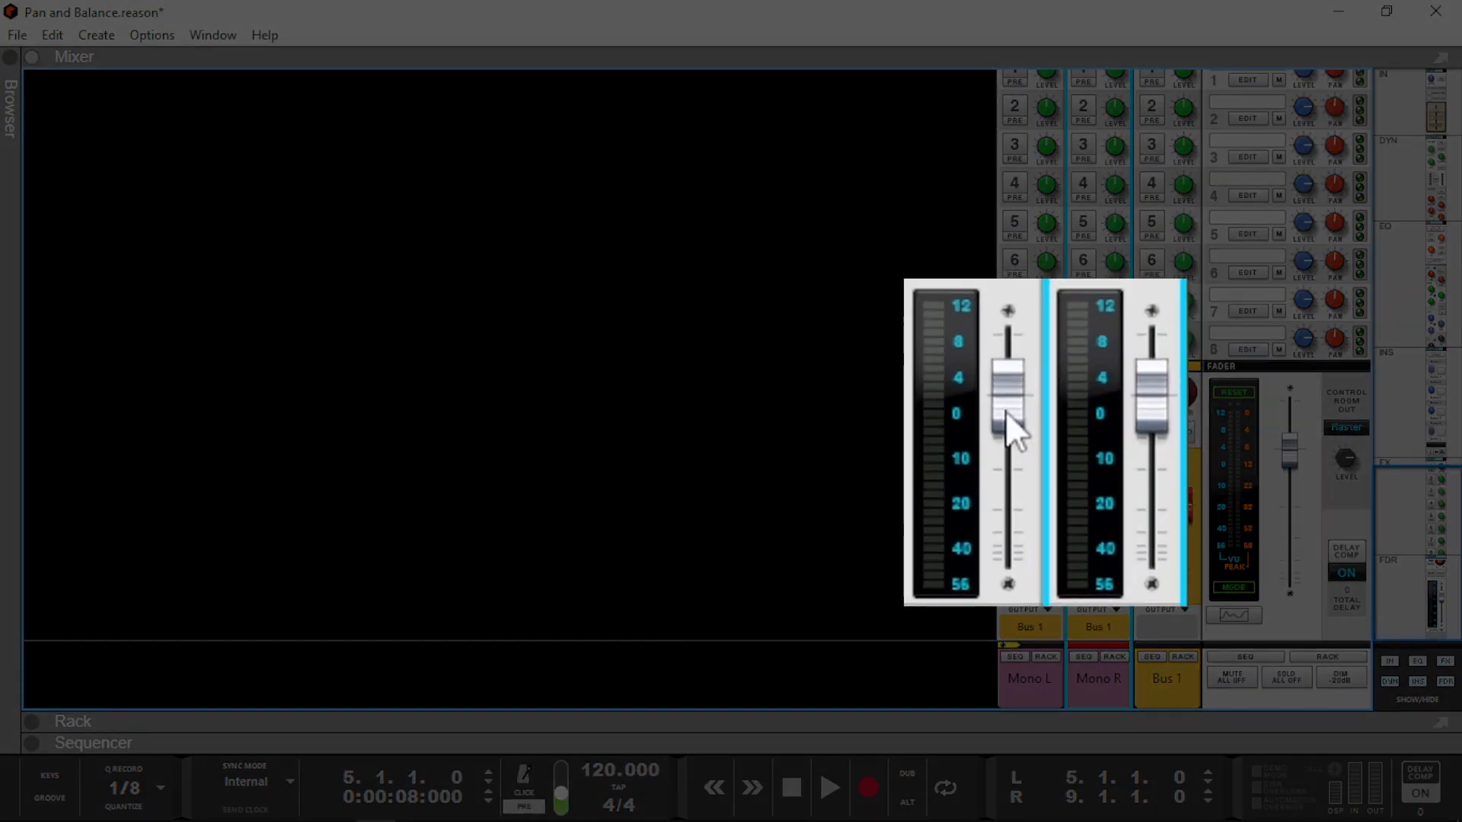
# Try offsetting the Mono L and Mono R faders, reset both to 0 dB, and try turning Bus 1's pan knob.
pyautogui.moveTo(1006, 412); pyautogui.dragTo(1036, 397)
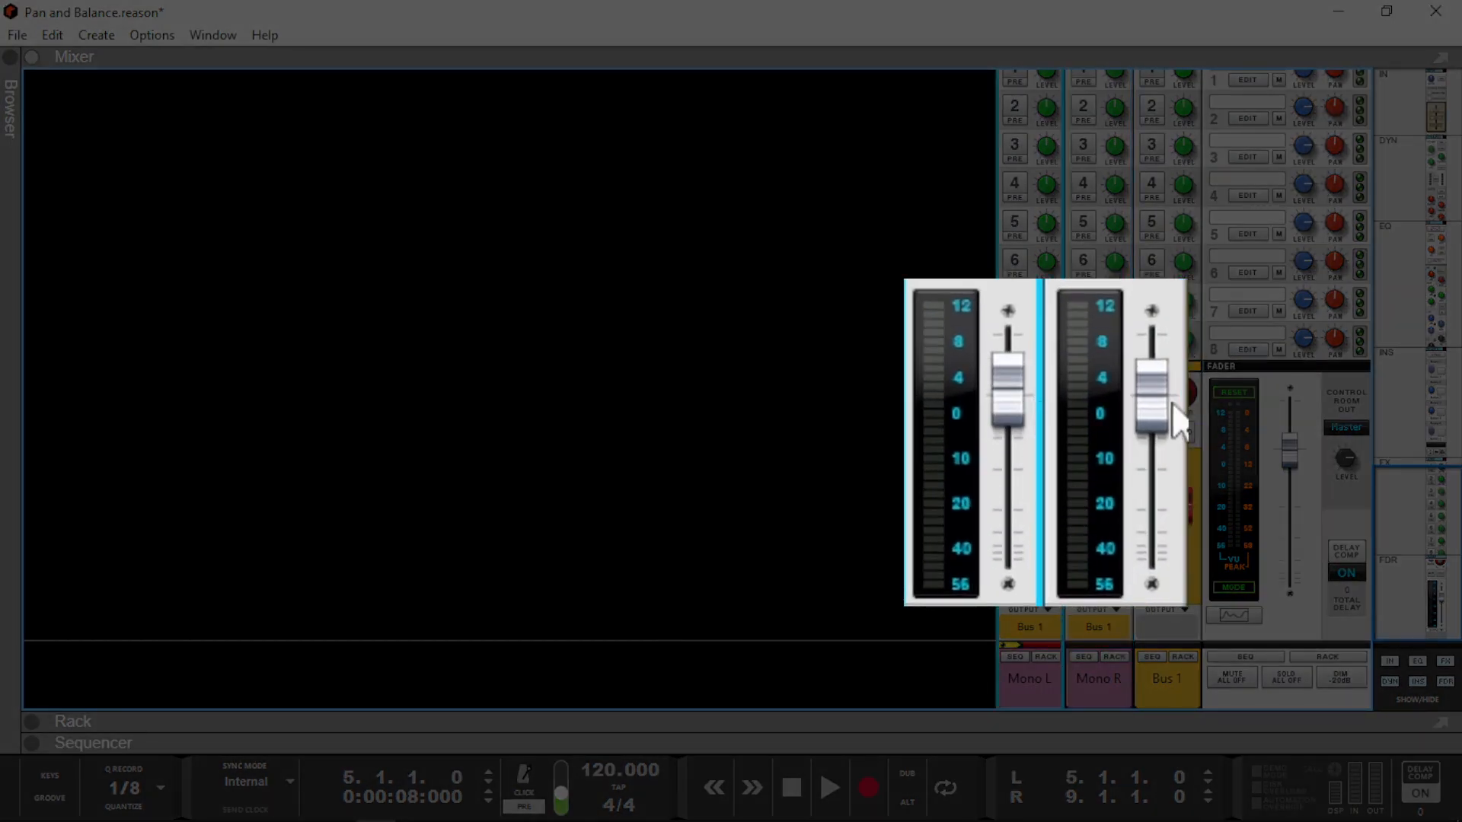
pyautogui.moveTo(1172, 405); pyautogui.dragTo(1161, 430)
pyautogui.keyDown('ctrl'); pyautogui.click(1158, 415); pyautogui.keyUp('ctrl')
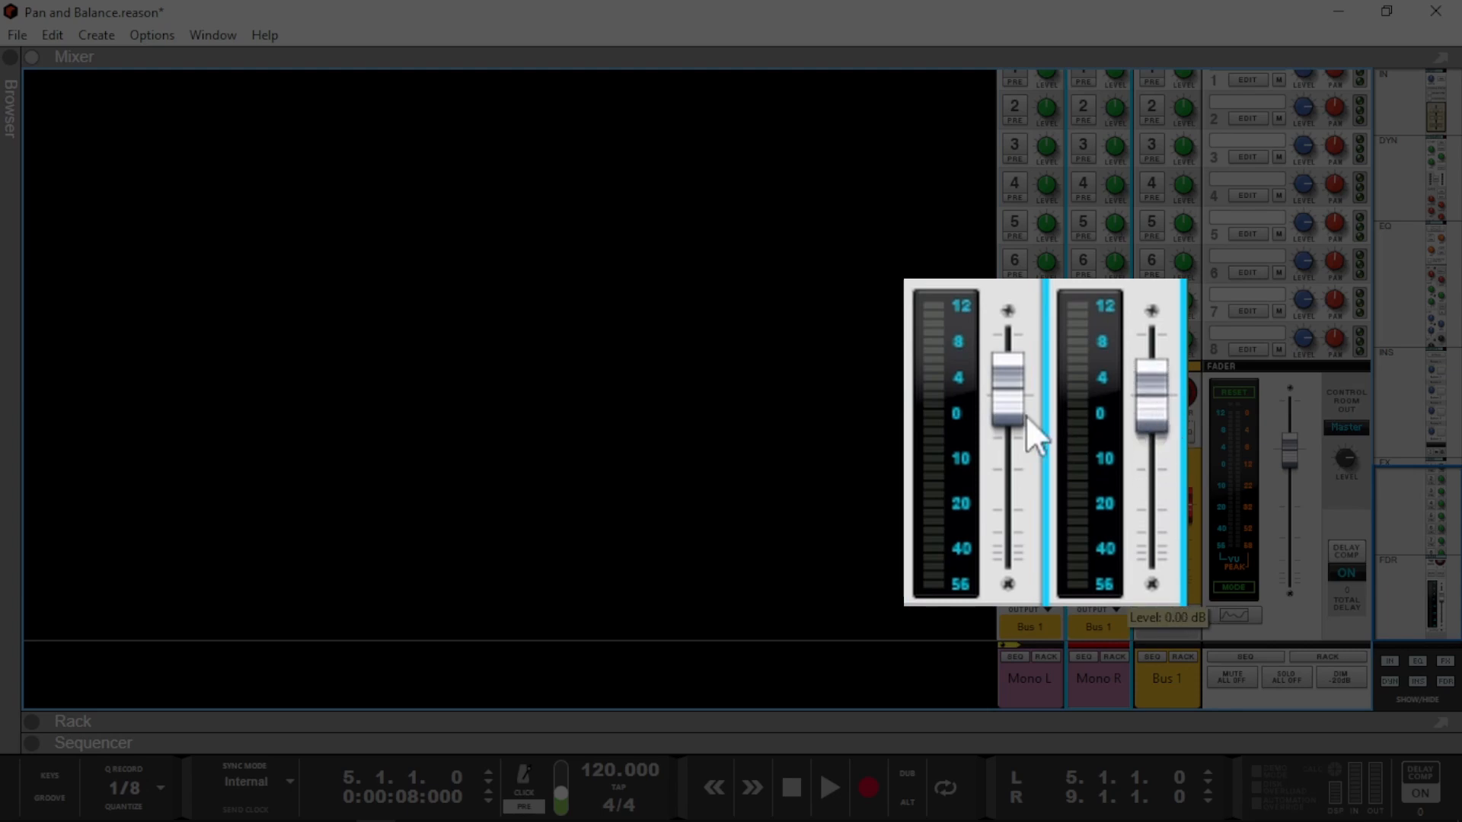
pyautogui.keyDown('ctrl'); pyautogui.click(1026, 416); pyautogui.keyUp('ctrl')
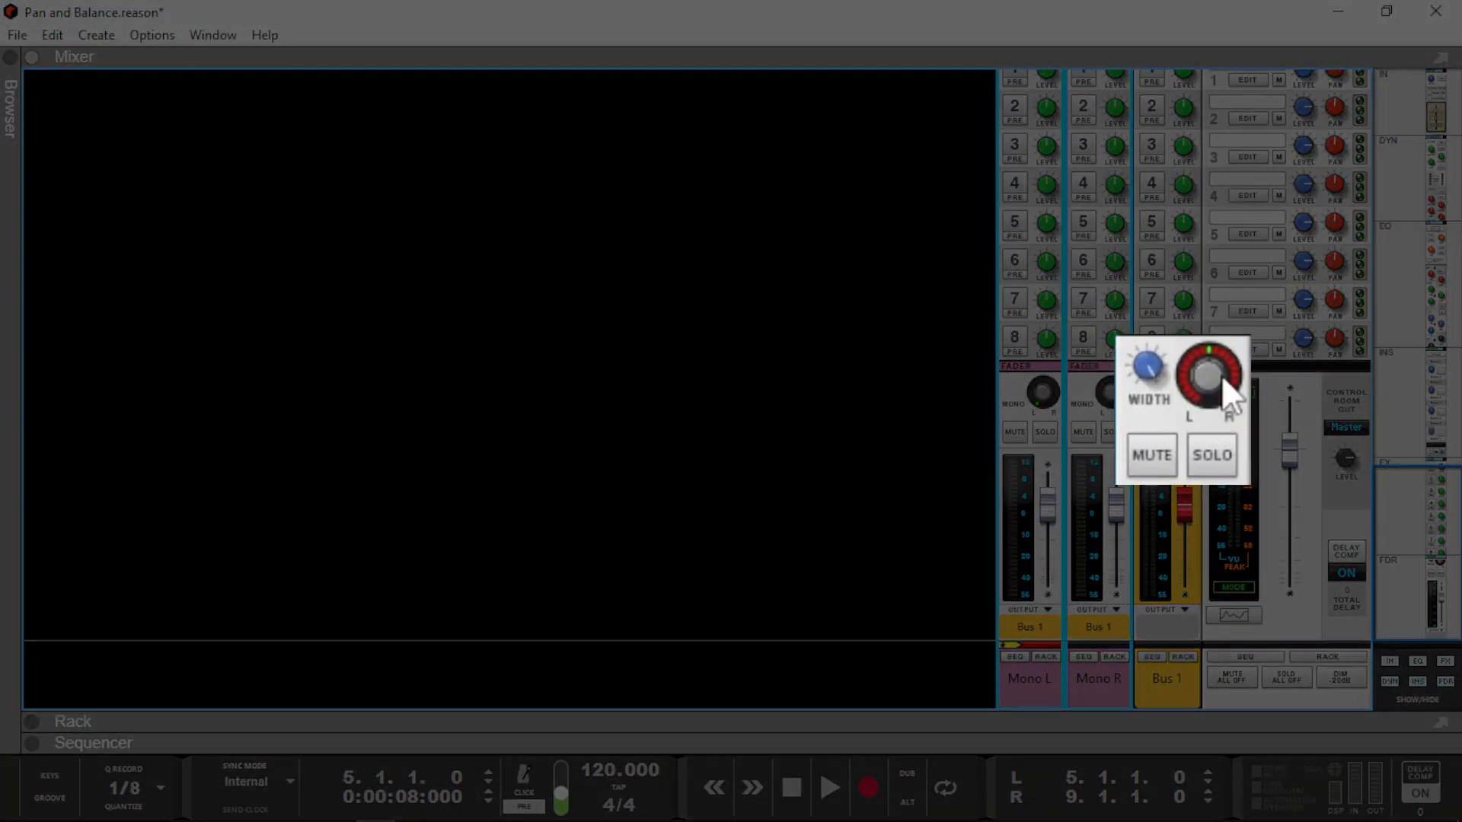
pyautogui.moveTo(1222, 379); pyautogui.dragTo(1212, 405)
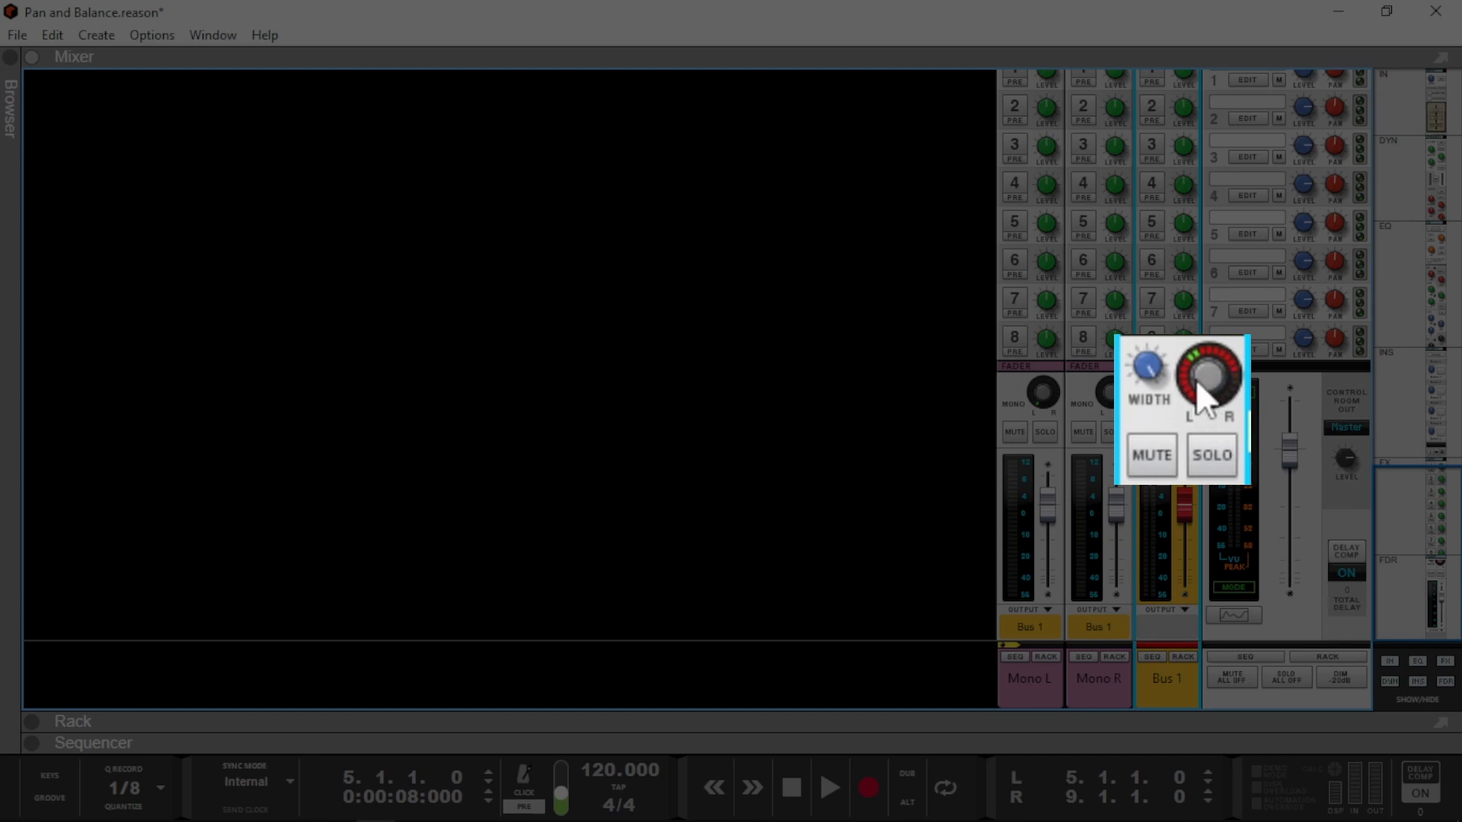
# Play the loop while trying different Mono L and Mono R fader levels and Bus 1 balance positions, restoring the faders and pan to 0.
pyautogui.press('space')
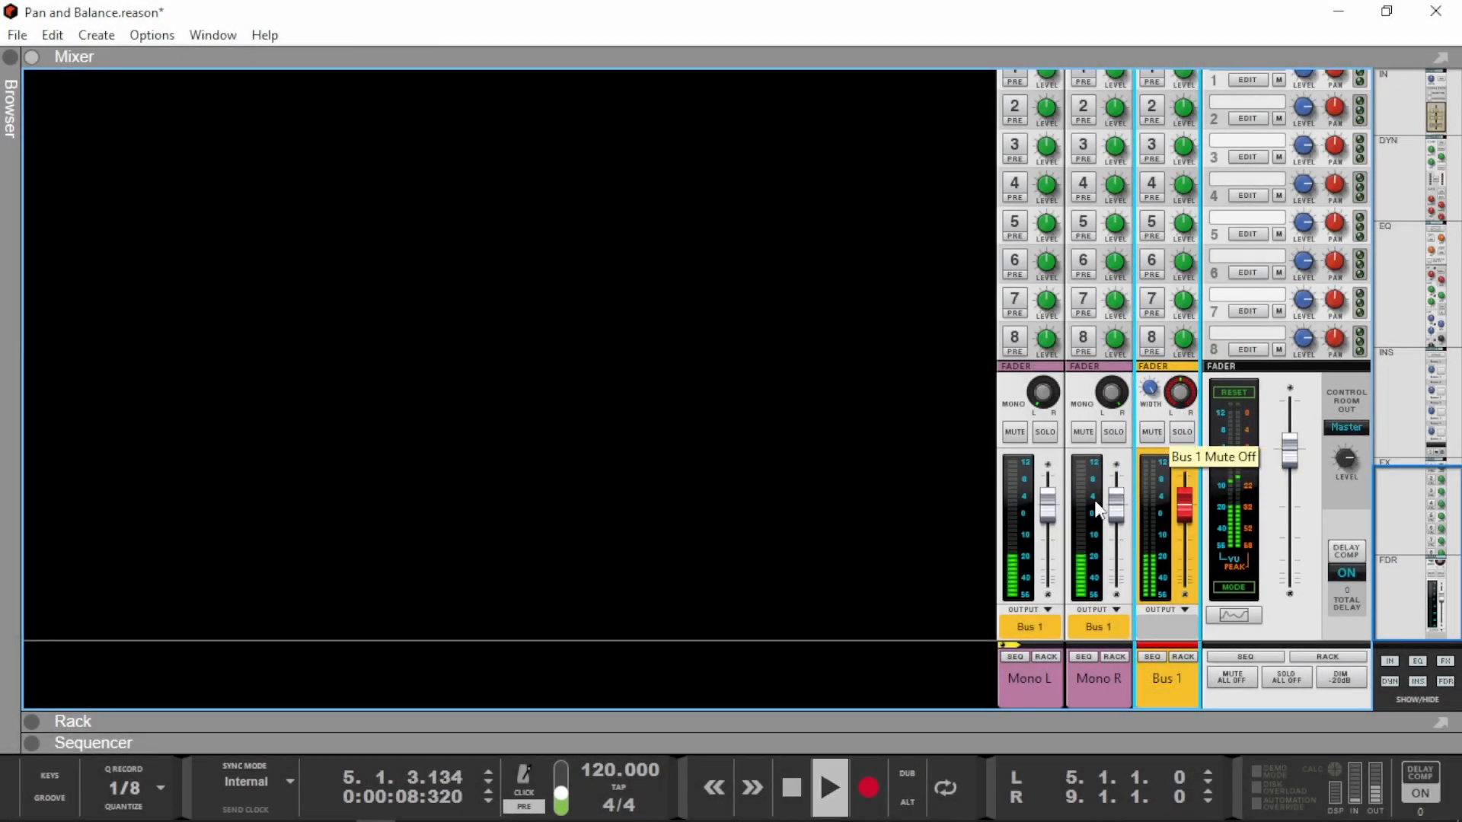
pyautogui.moveTo(1114, 502); pyautogui.dragTo(1047, 554)
pyautogui.click(1048, 512)
pyautogui.keyDown('ctrl'); pyautogui.click(1049, 554); pyautogui.keyUp('ctrl')
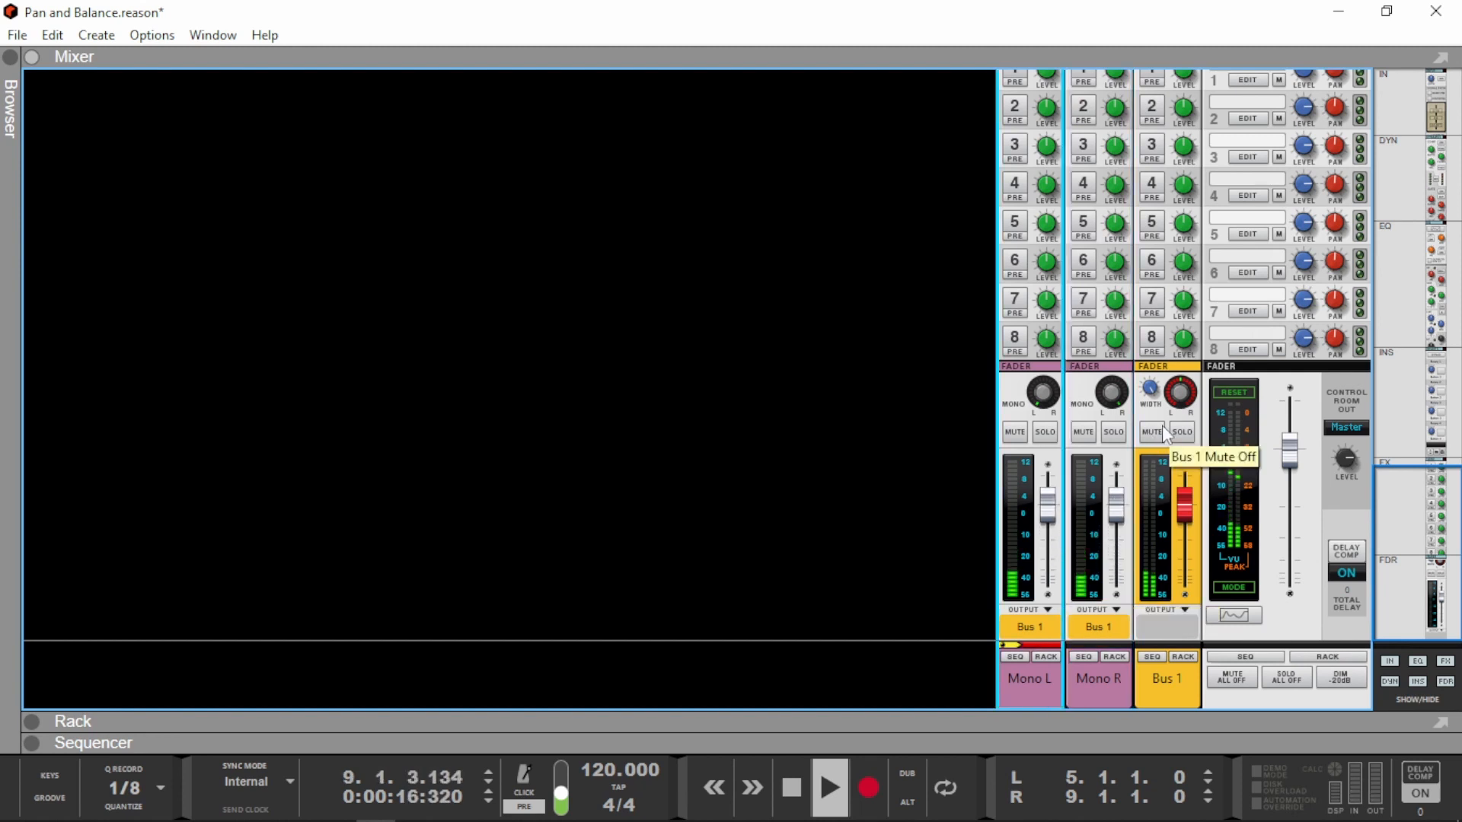
pyautogui.moveTo(1189, 407)
pyautogui.mouseDown()
pyautogui.moveTo(1171, 438)
pyautogui.moveTo(1178, 391)
pyautogui.mouseUp()
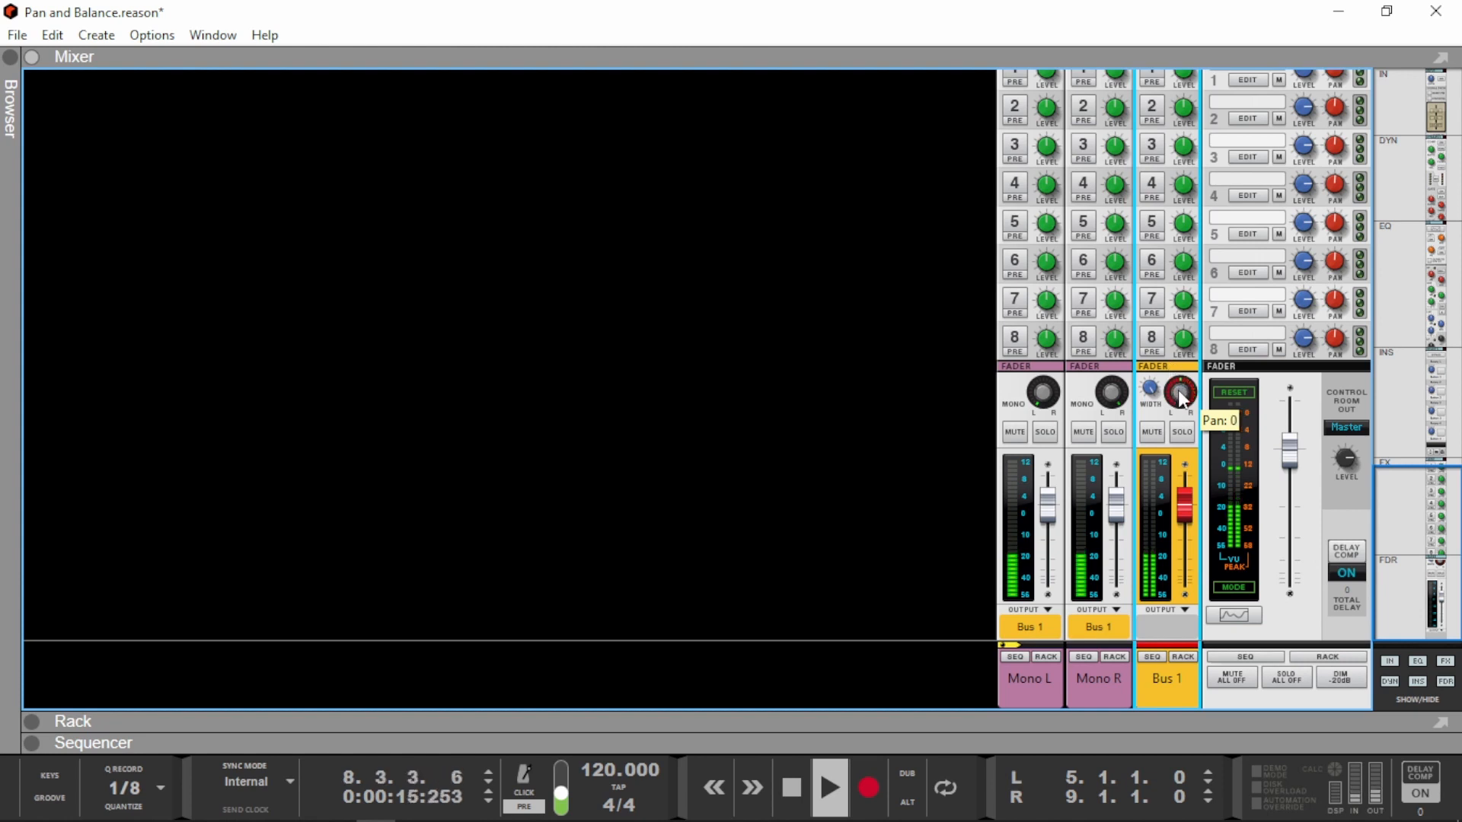
pyautogui.press('space')
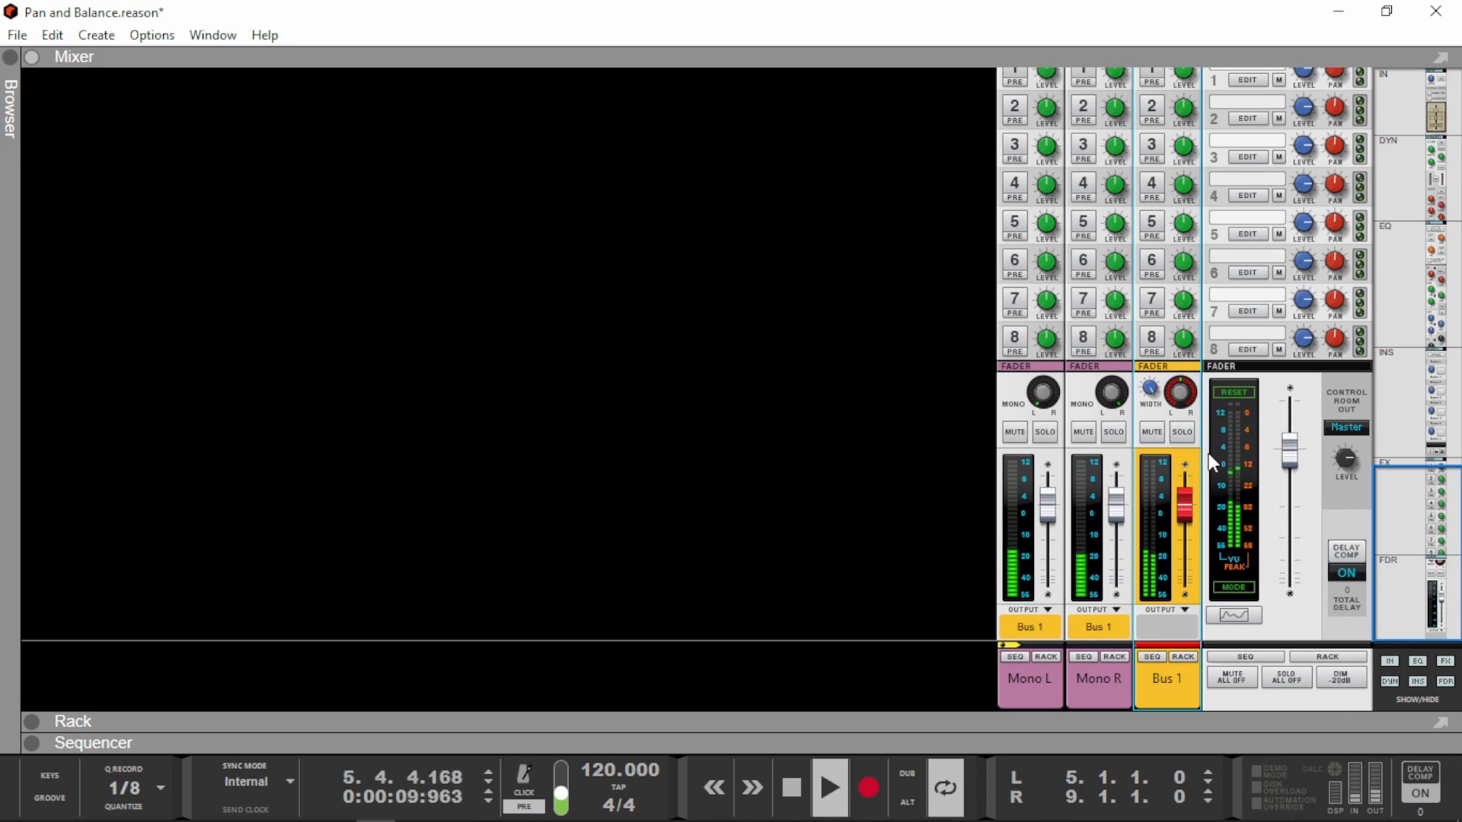
# Try less extreme pan positions on Mono L and Mono R, and return them to hard left and hard right.
pyautogui.click(1057, 390)
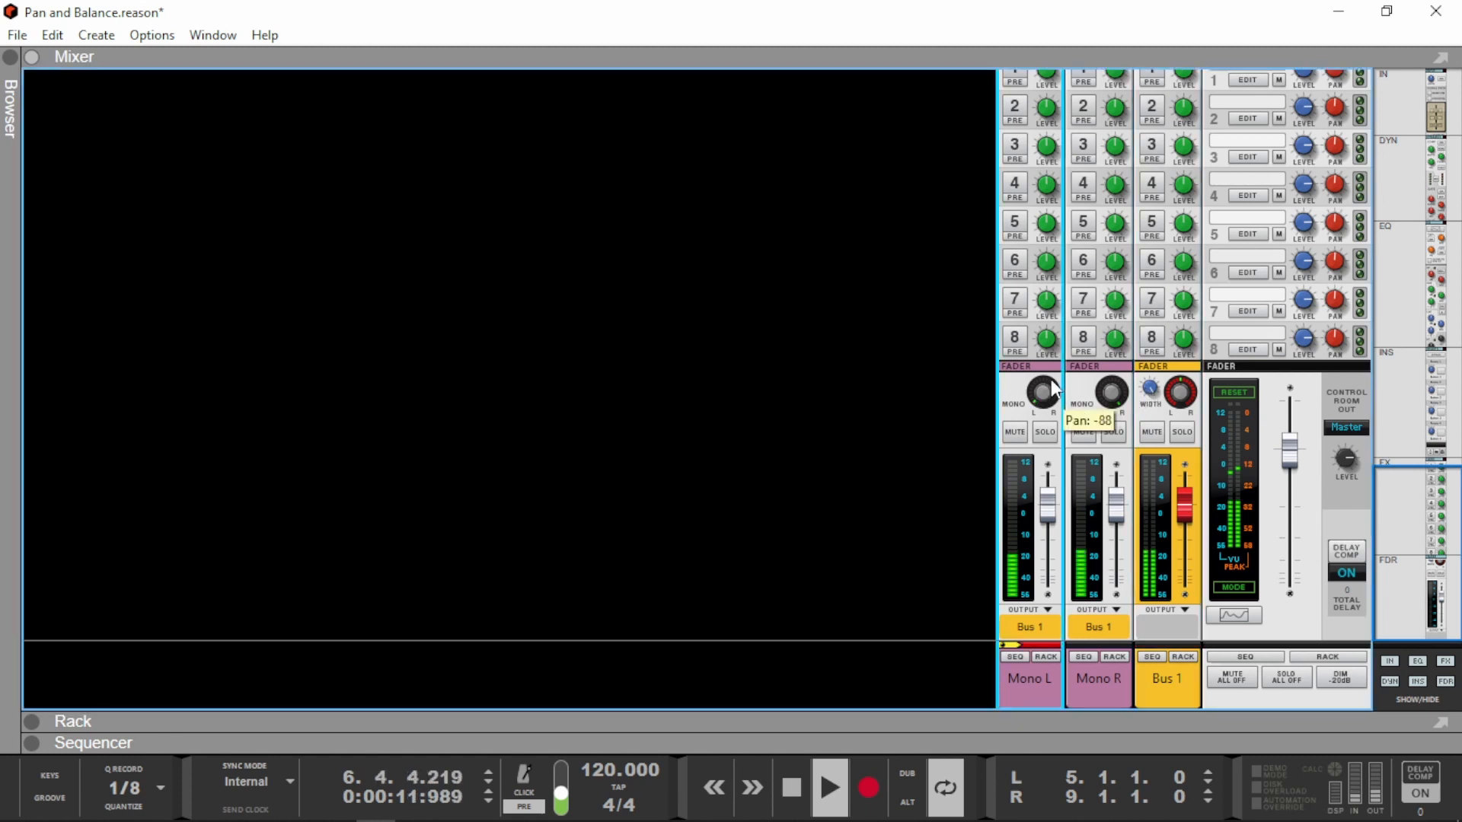
pyautogui.moveTo(1053, 353); pyautogui.dragTo(1097, 418)
pyautogui.moveTo(1054, 396); pyautogui.dragTo(1050, 434)
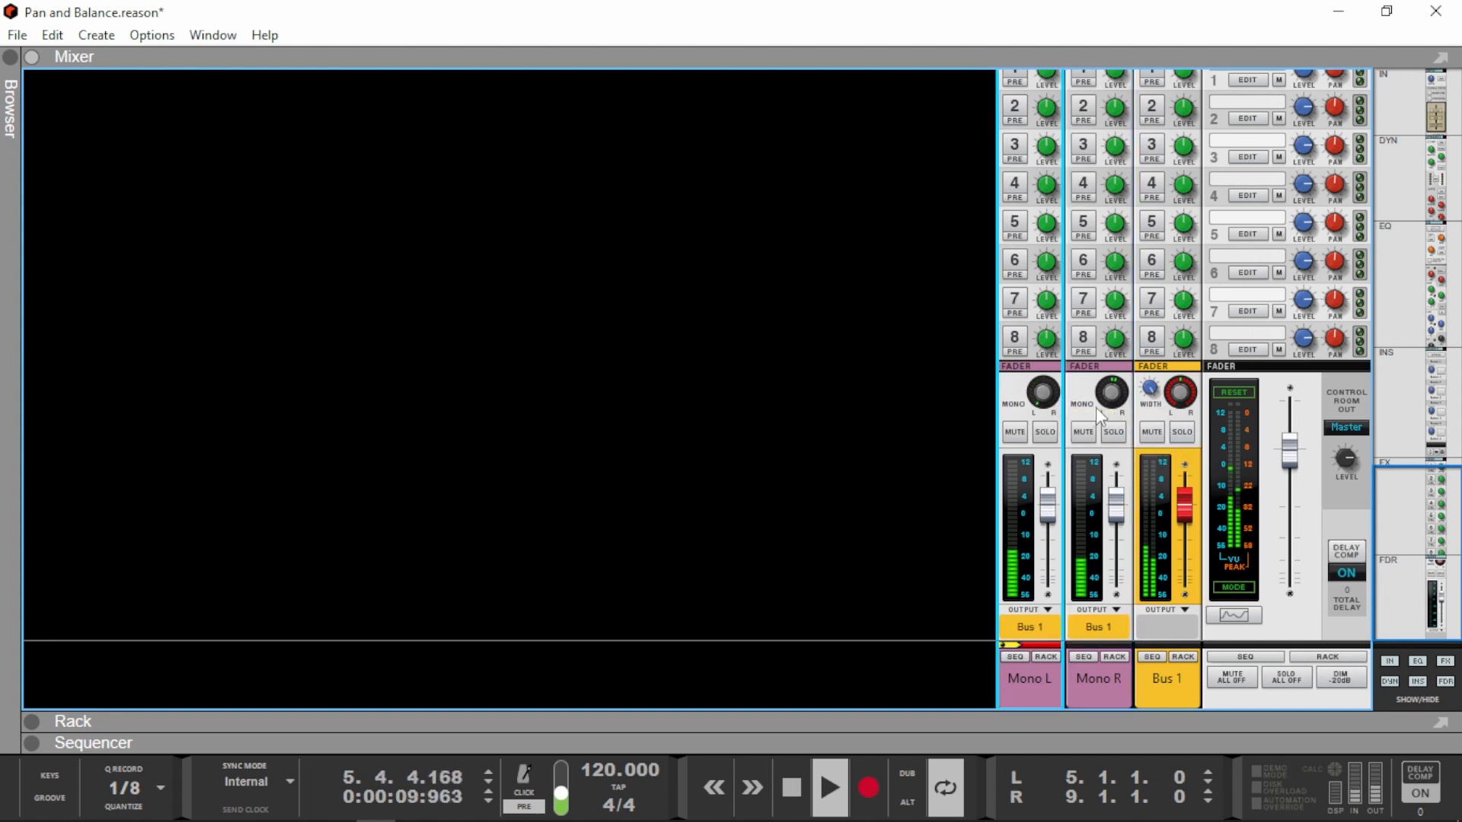
pyautogui.moveTo(1111, 393); pyautogui.dragTo(1057, 432)
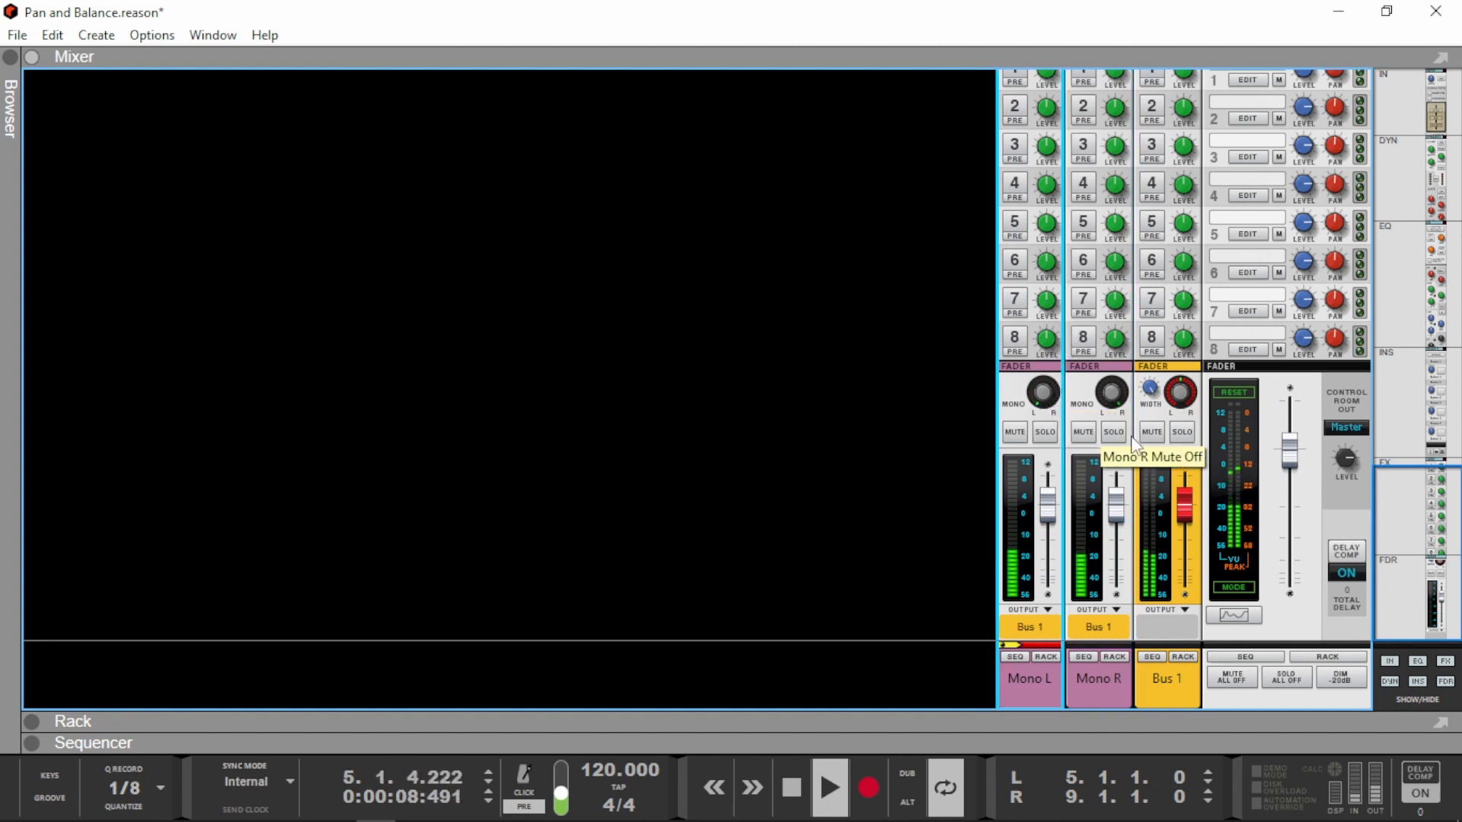
# Try narrowing Bus 1's stereo width to about 28 and shifting its pan, and reset pan to 0 and width to full.
pyautogui.click(1151, 393)
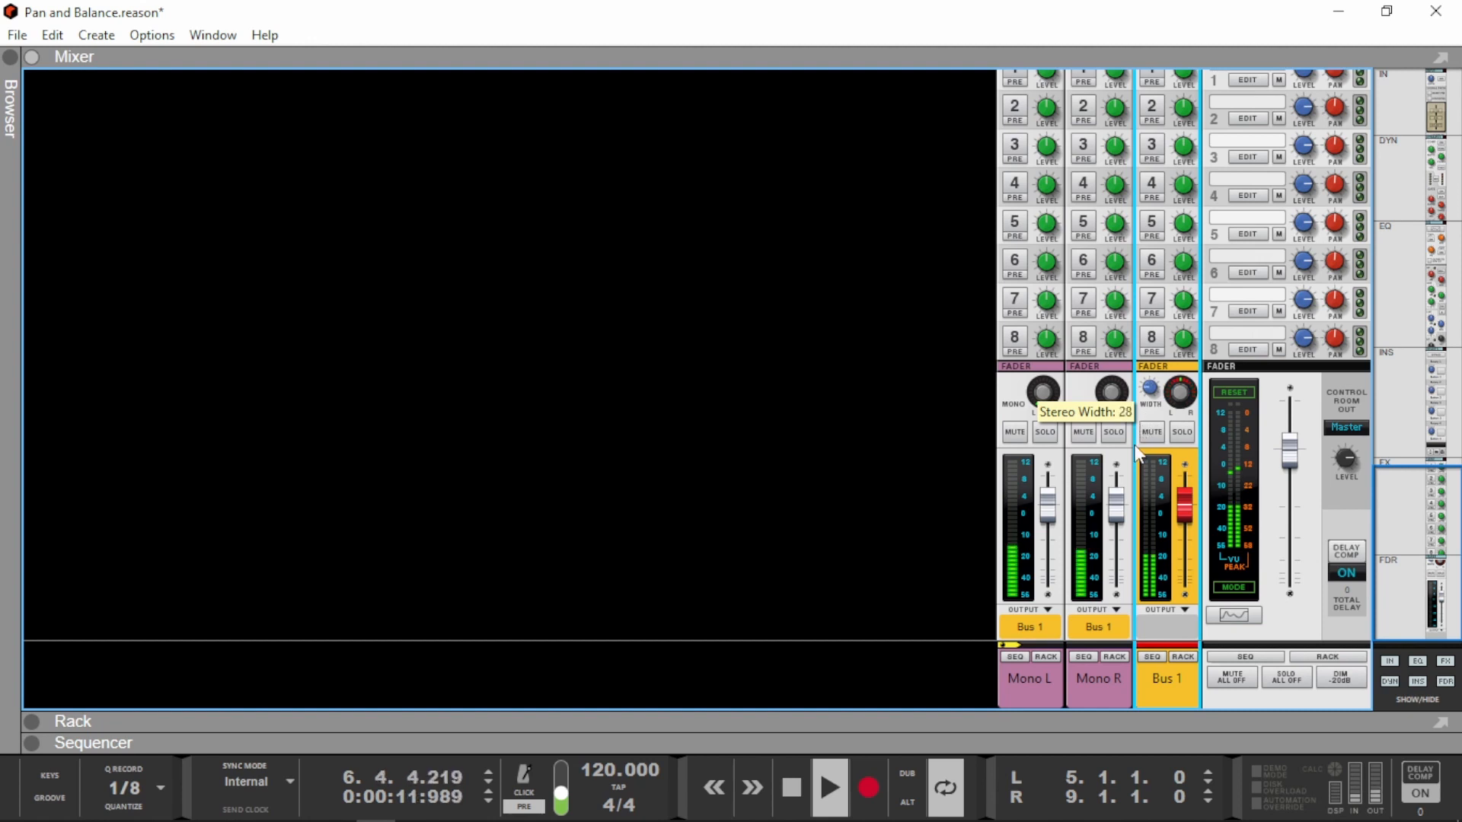
pyautogui.moveTo(1182, 393)
pyautogui.mouseDown()
pyautogui.moveTo(1170, 429)
pyautogui.moveTo(1166, 343)
pyautogui.moveTo(1173, 388)
pyautogui.moveTo(1152, 377)
pyautogui.moveTo(1177, 378)
pyautogui.moveTo(1170, 394)
pyautogui.mouseUp()
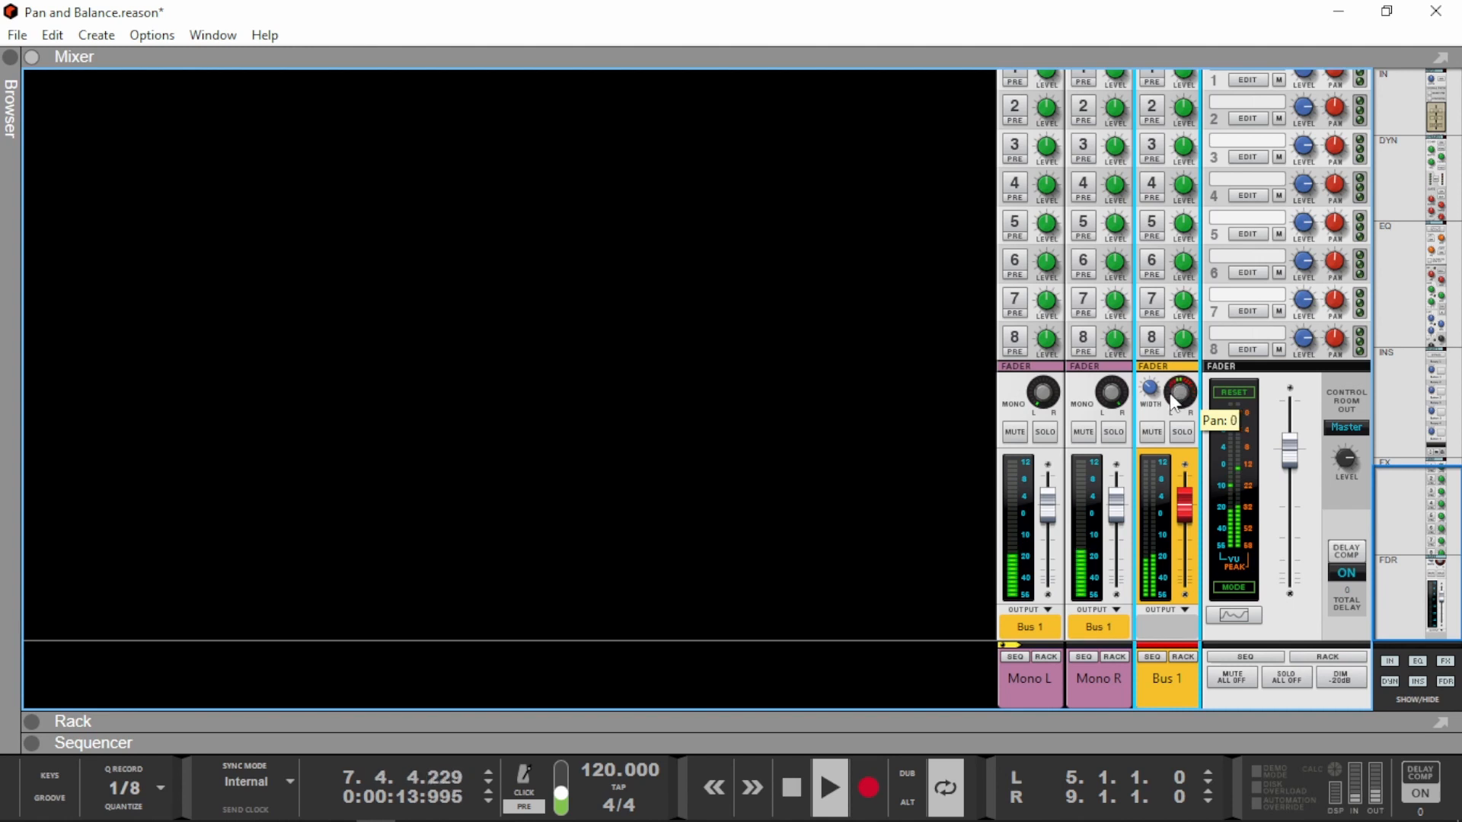
pyautogui.keyDown('ctrl'); pyautogui.click(1149, 391); pyautogui.keyUp('ctrl')
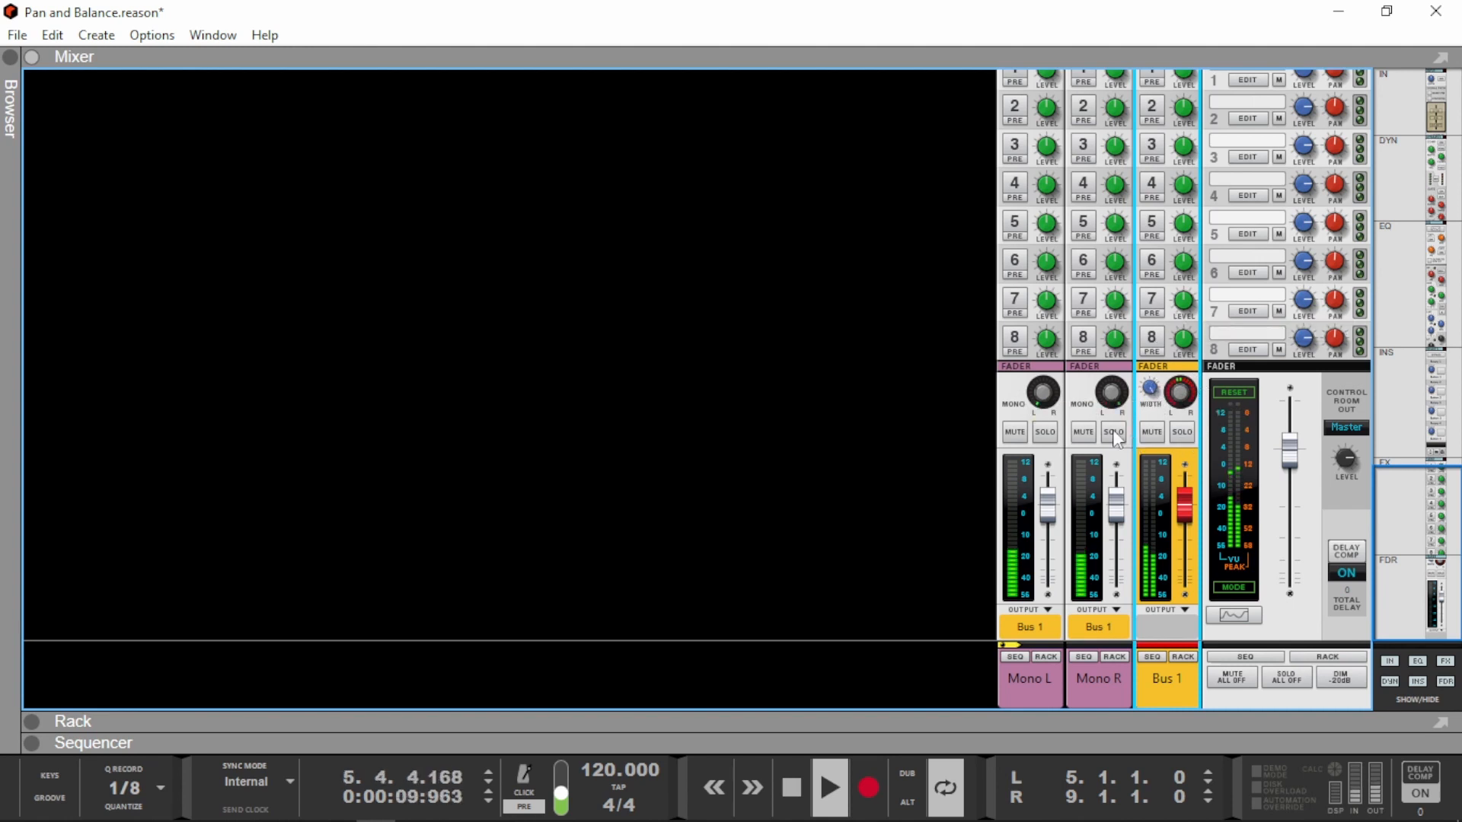
# Try shifting narrowed Bus 1 to the right of the stereo field, and reset its pan to centre and stereo width to 127.
pyautogui.moveTo(1113, 405); pyautogui.dragTo(1182, 392)
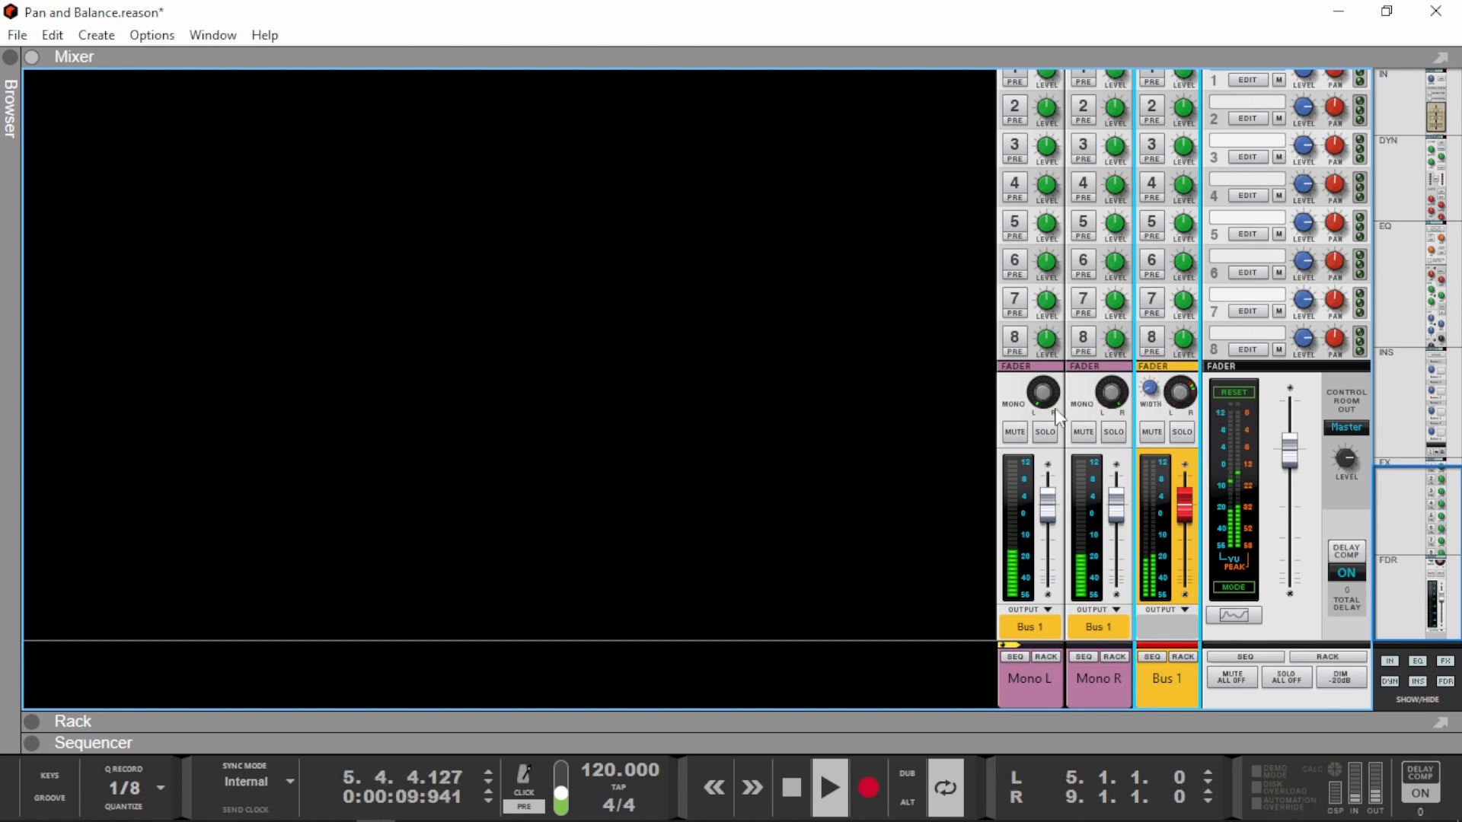
pyautogui.keyDown('ctrl'); pyautogui.click(1182, 391); pyautogui.keyUp('ctrl')
pyautogui.keyDown('ctrl'); pyautogui.click(1149, 388); pyautogui.keyUp('ctrl')
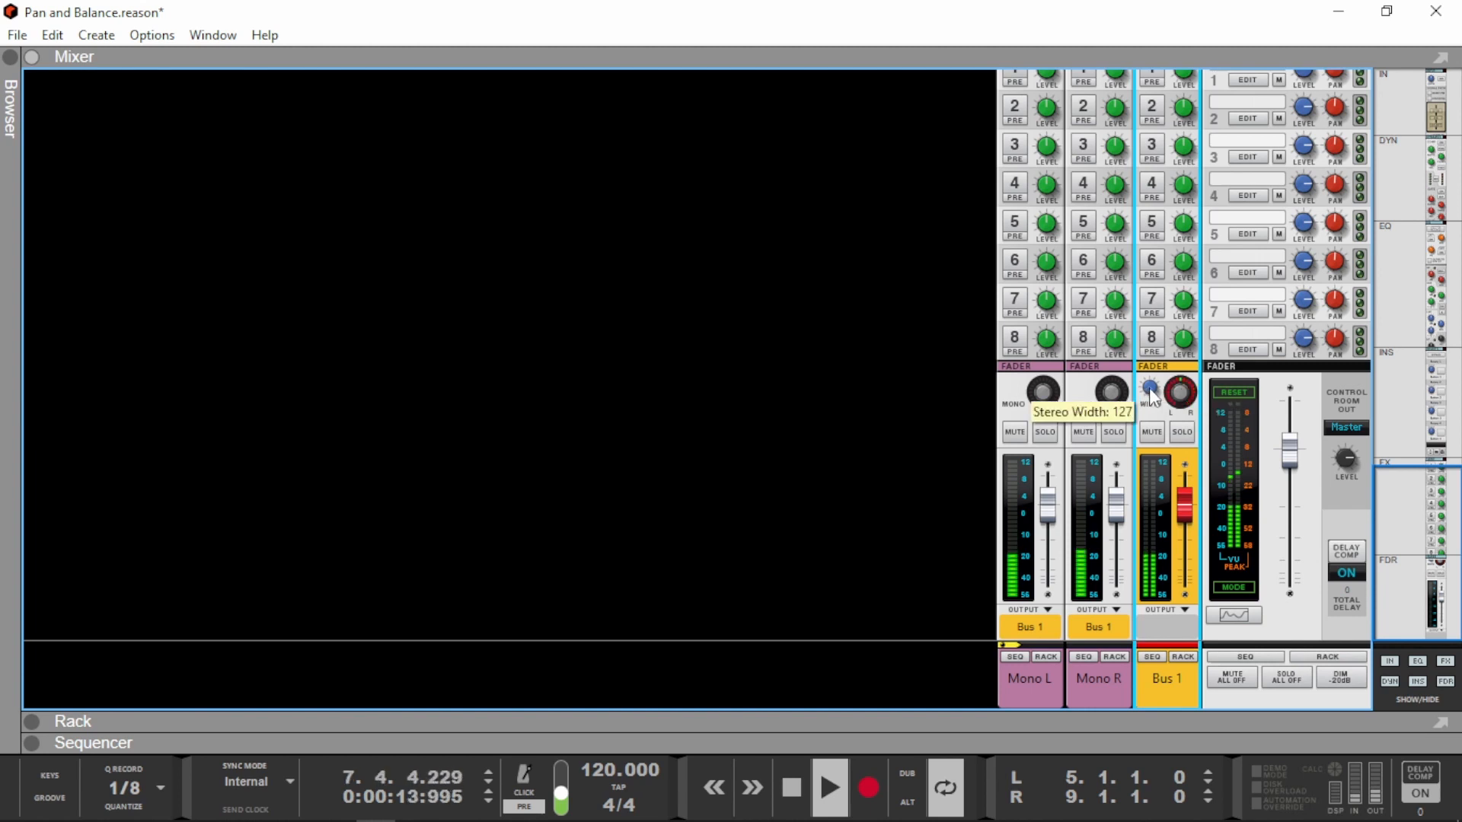
# Try panning both Mono L and Mono R to the right side, restore their hard left and right pans, and stop playback.
pyautogui.moveTo(1043, 391); pyautogui.dragTo(1117, 410)
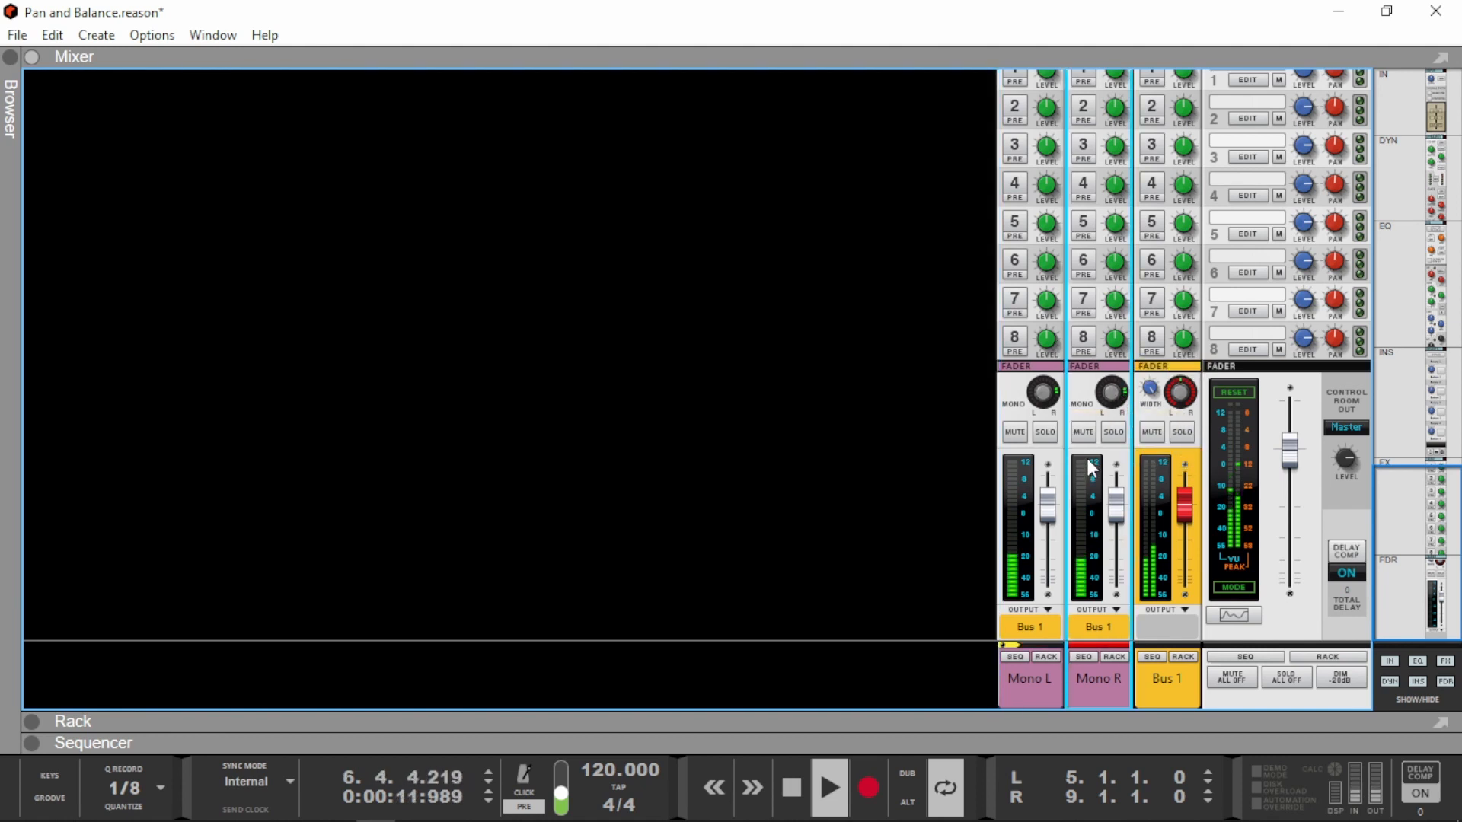
pyautogui.click(1051, 404)
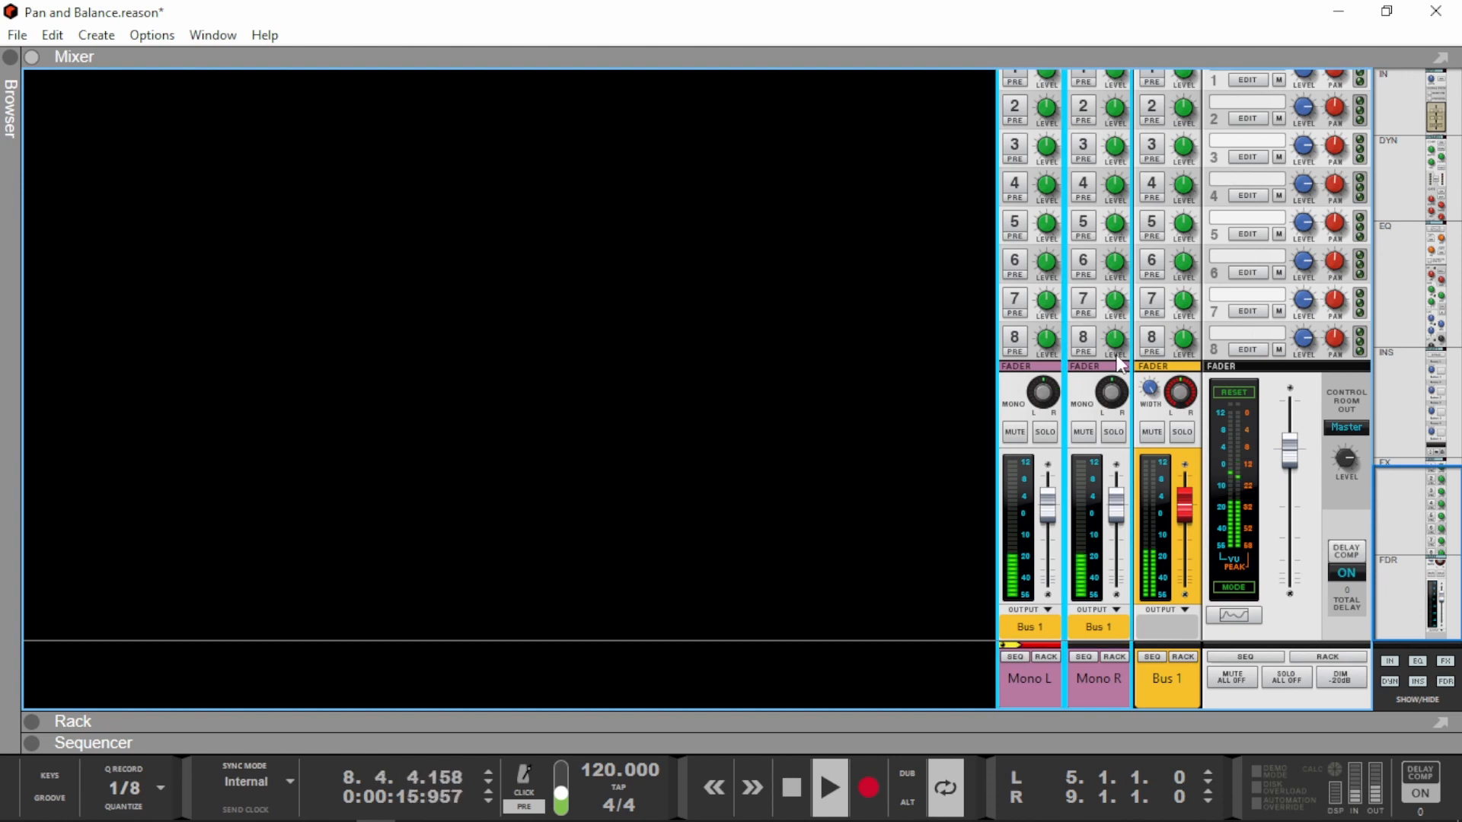
pyautogui.press('space')
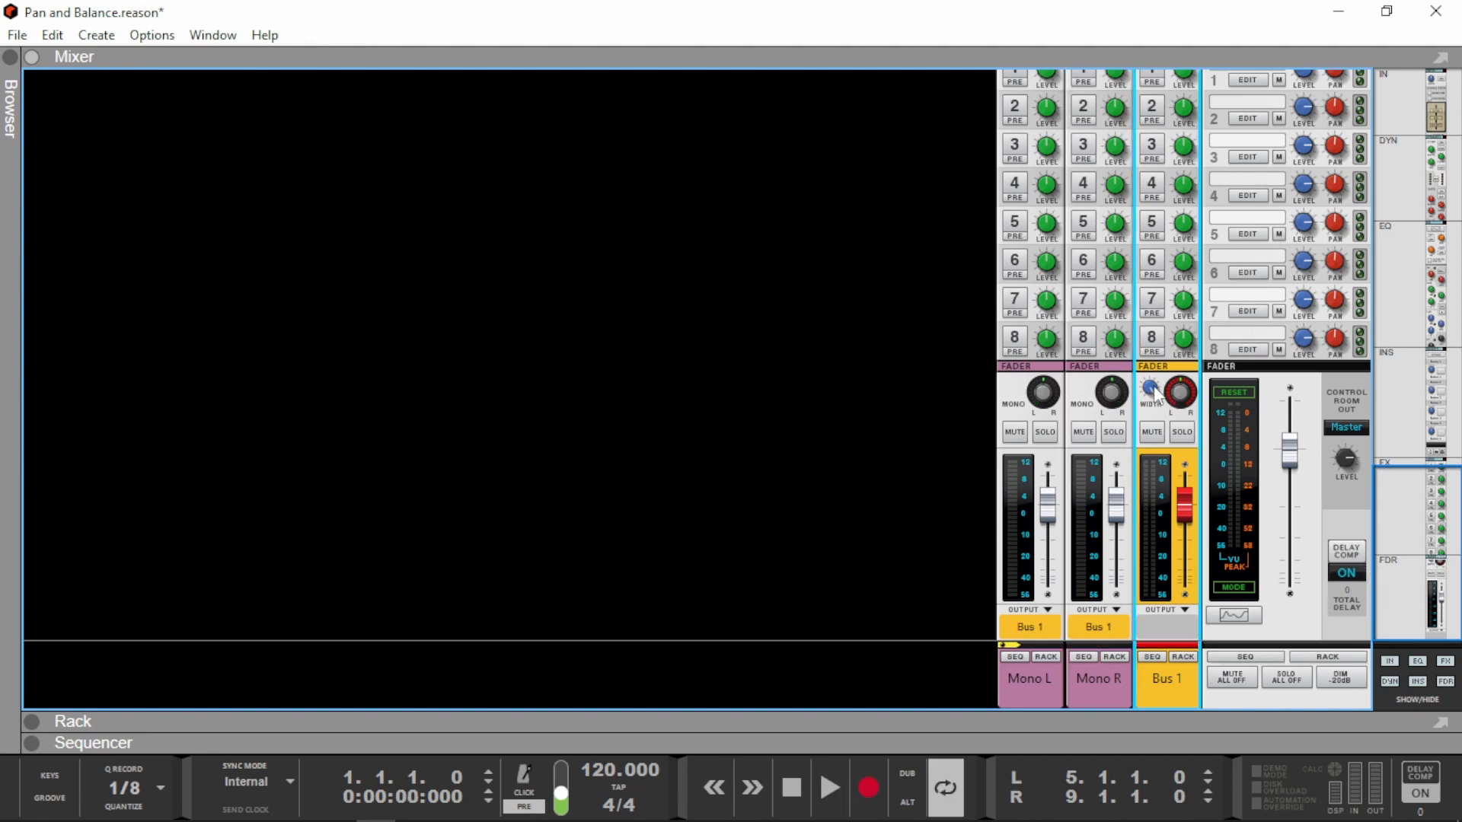
# Show the rack at full height and reveal Bus 1's insert effects.
pyautogui.moveTo(1151, 389)
pyautogui.moveTo(944, 711); pyautogui.dragTo(961, 91)
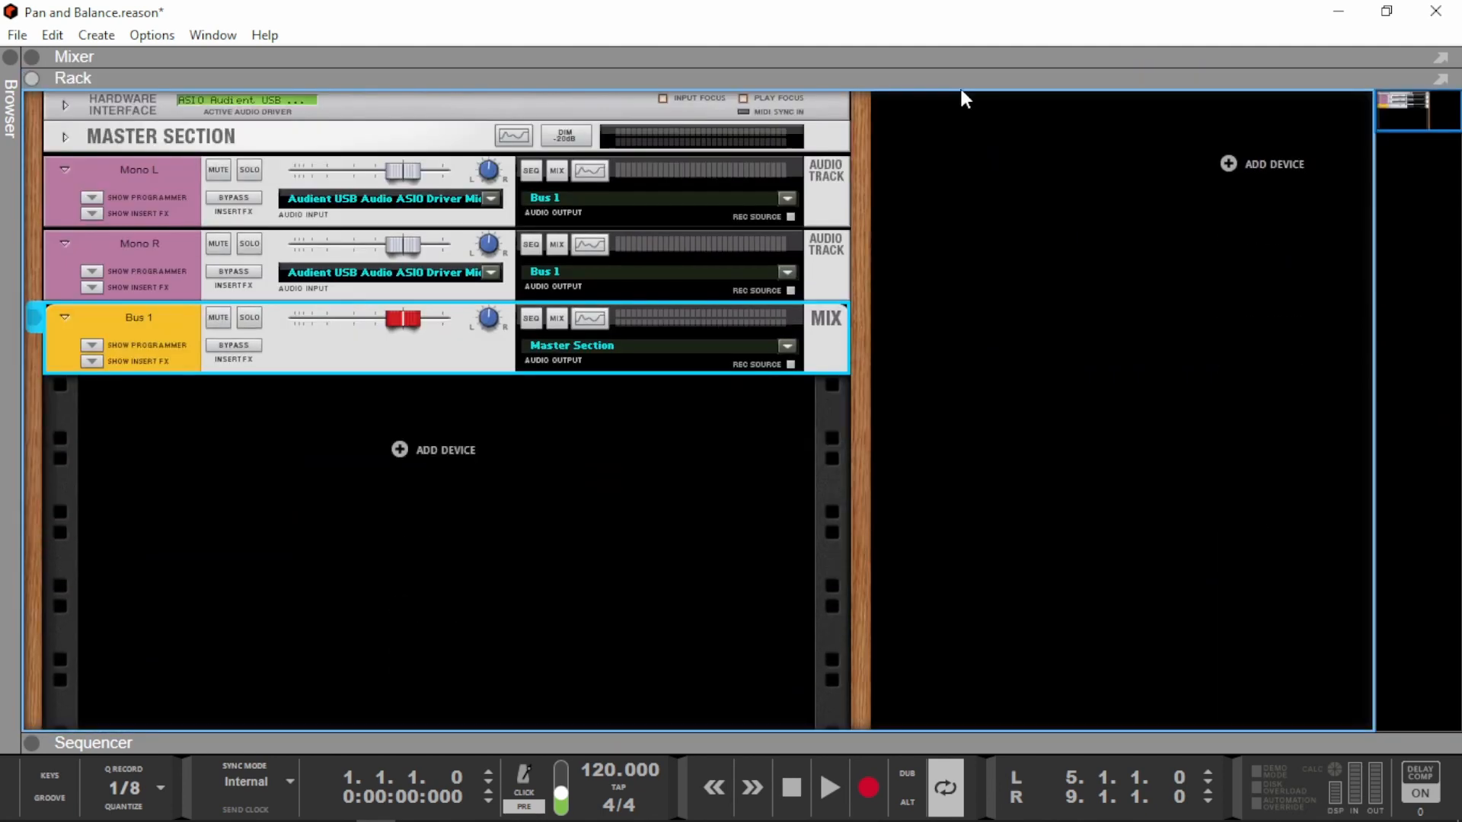
pyautogui.moveTo(780, 739); pyautogui.dragTo(772, 103)
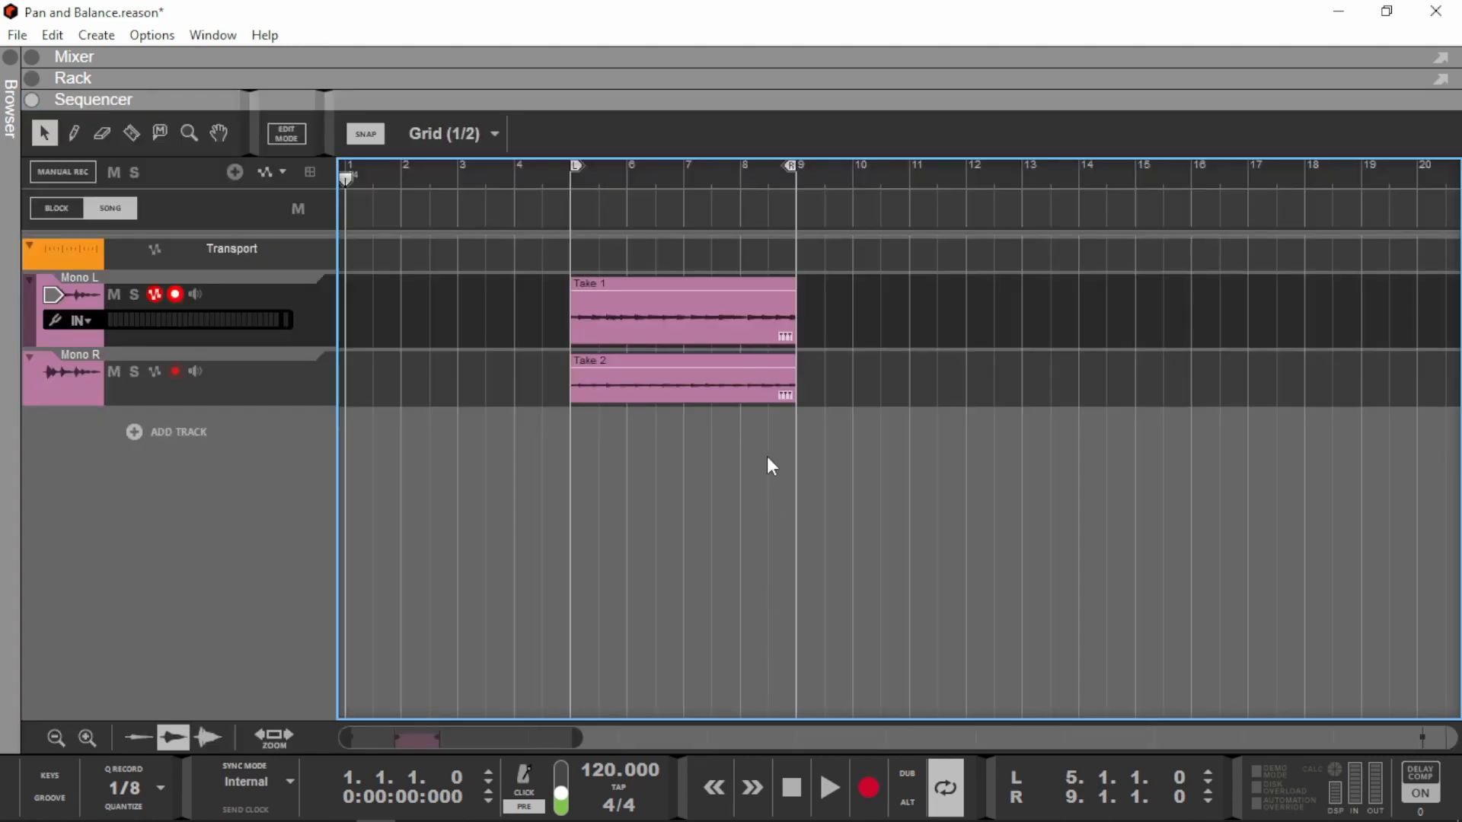
pyautogui.moveTo(676, 103); pyautogui.dragTo(677, 454)
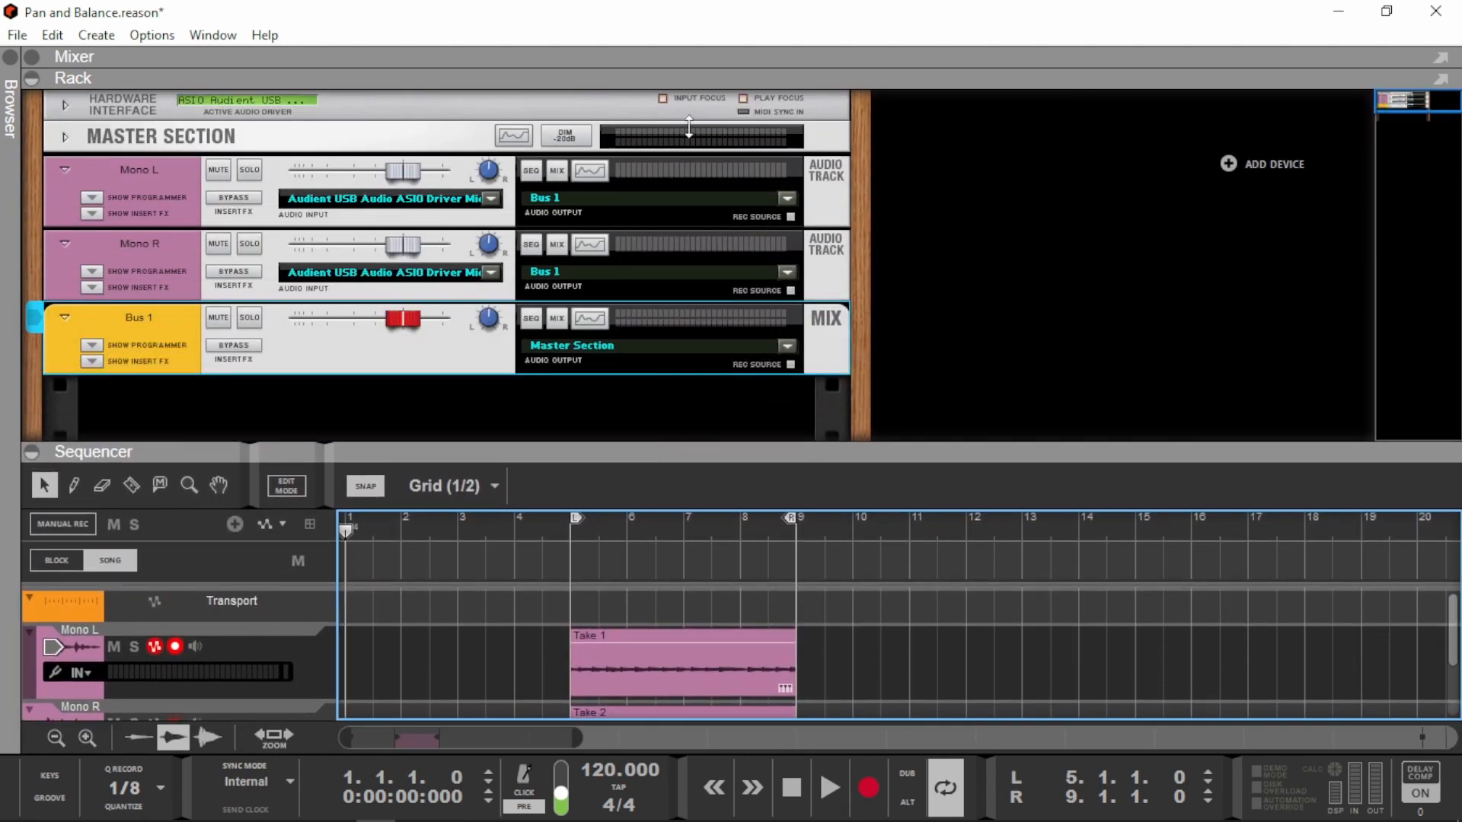
pyautogui.moveTo(682, 77); pyautogui.dragTo(669, 281)
pyautogui.press('F6')
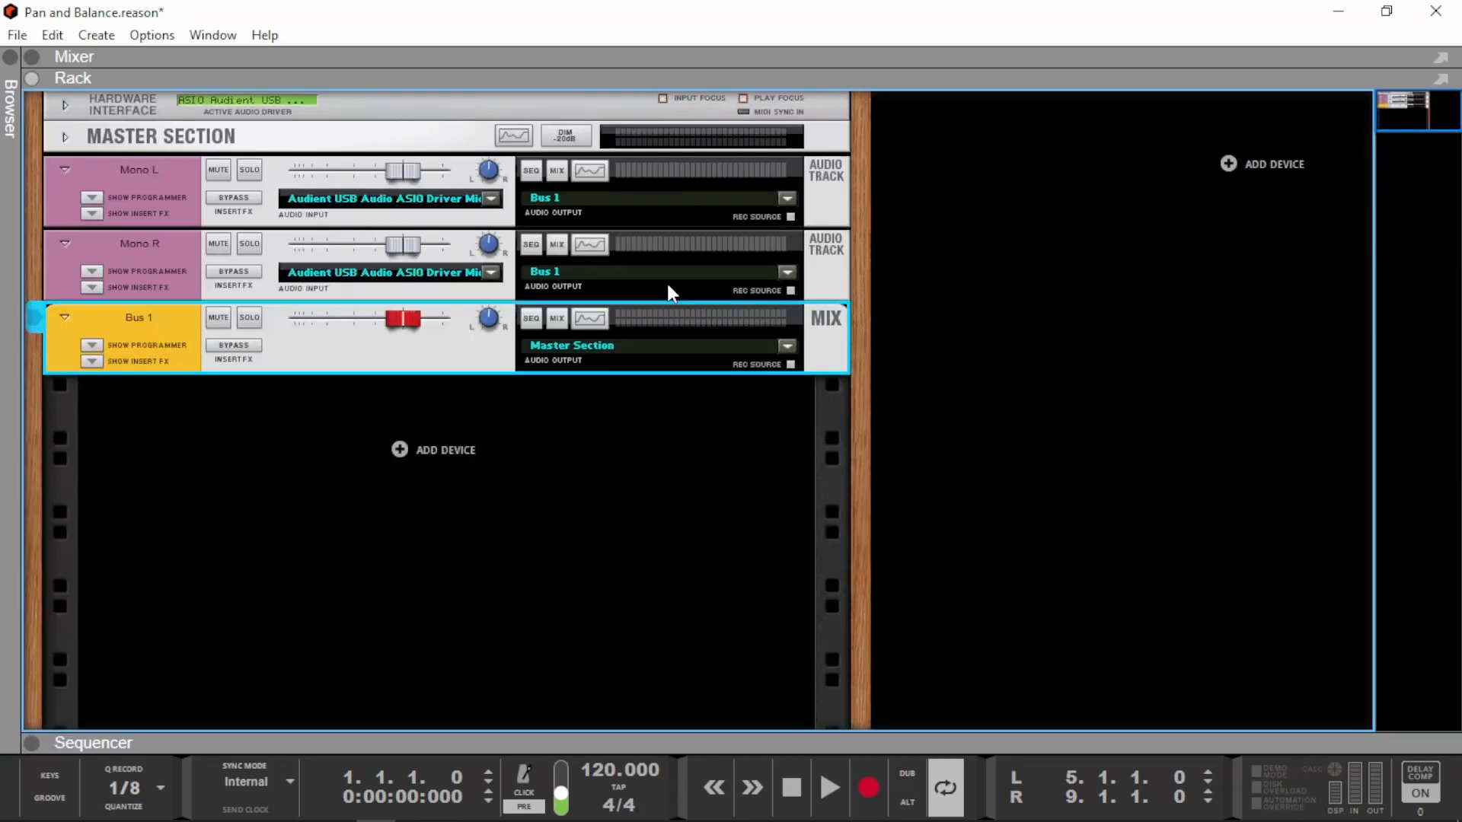
pyautogui.click(92, 362)
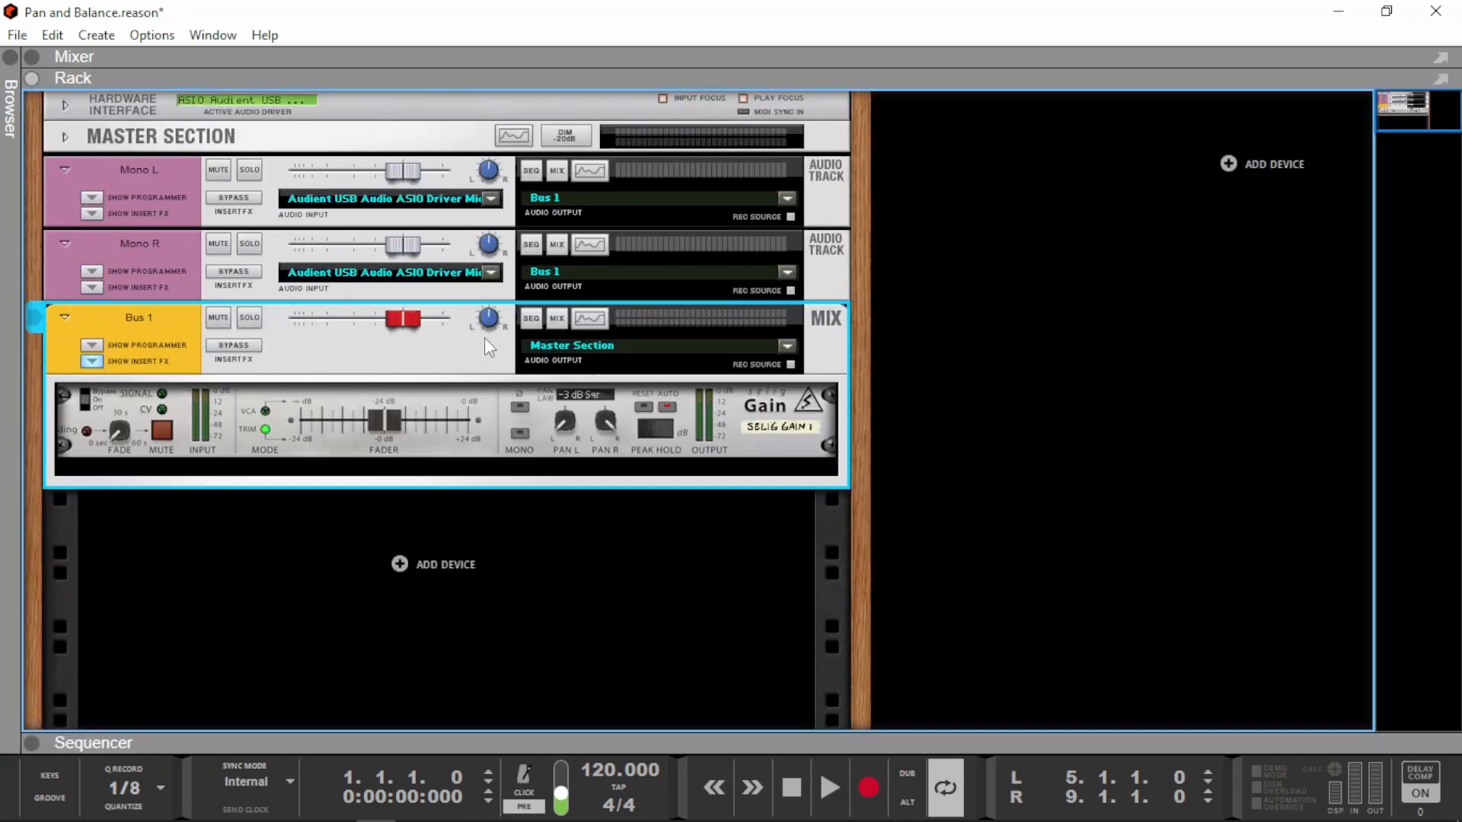
# Try the left pan, right pan and fader controls on Bus 1's Gain insert, setting the right pan to 50.
pyautogui.click(567, 420)
pyautogui.moveTo(609, 421); pyautogui.dragTo(609, 424)
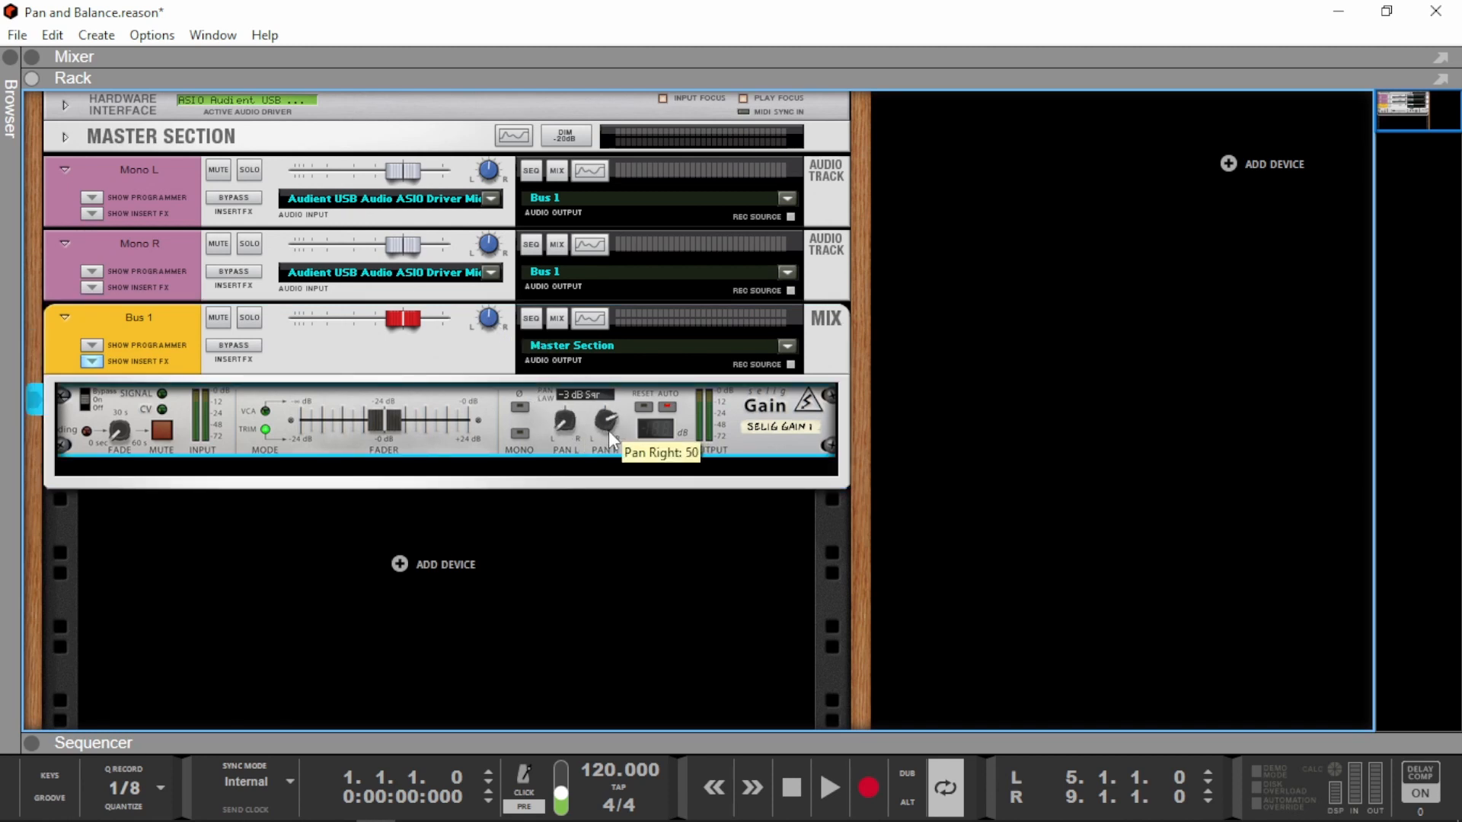
pyautogui.moveTo(386, 426); pyautogui.dragTo(386, 419)
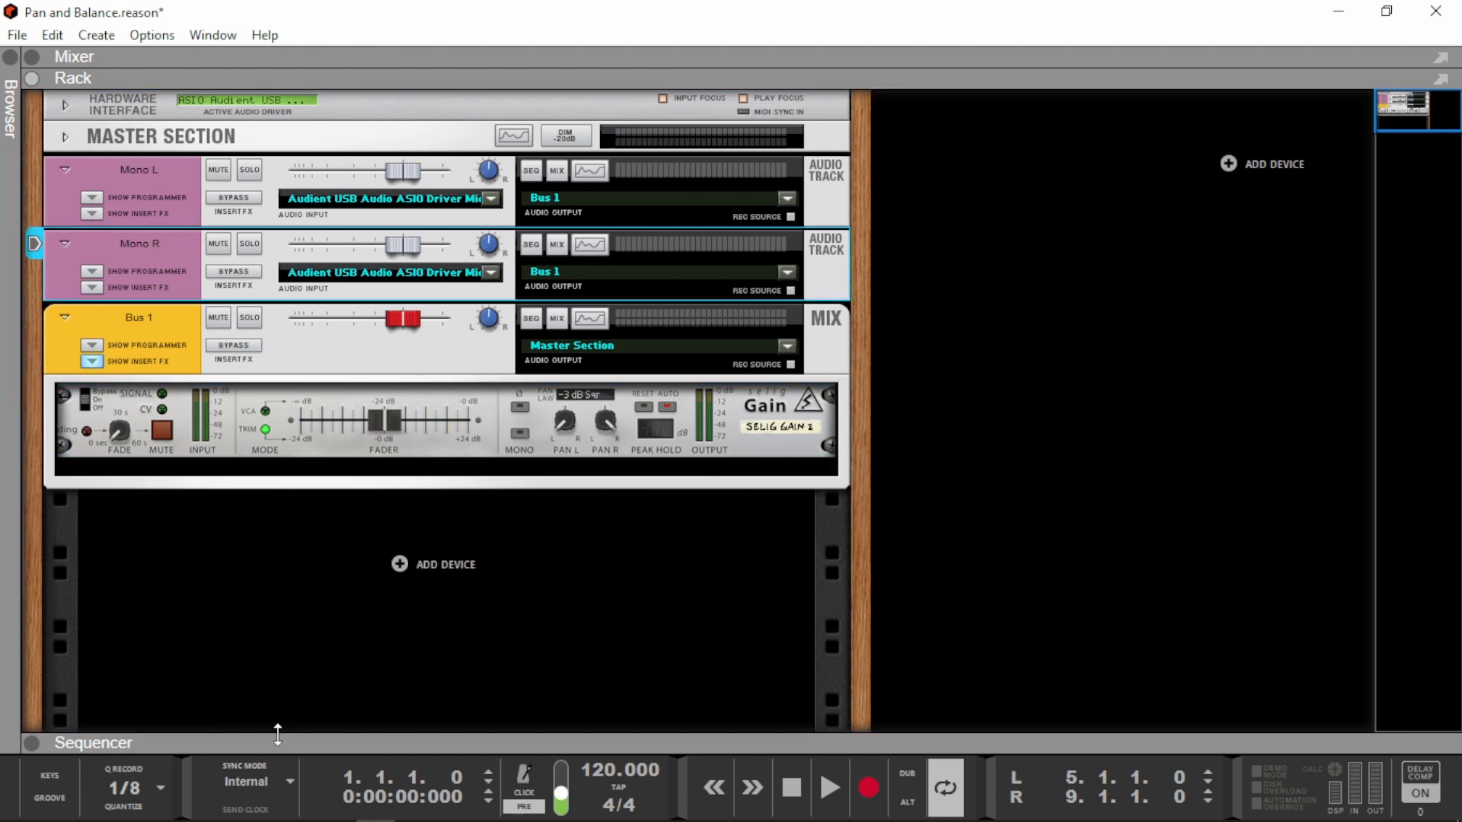
# Reveal the Mono R track's insert effects in the rack and lower its Gain device's trim fader slightly.
pyautogui.doubleClick(270, 745)
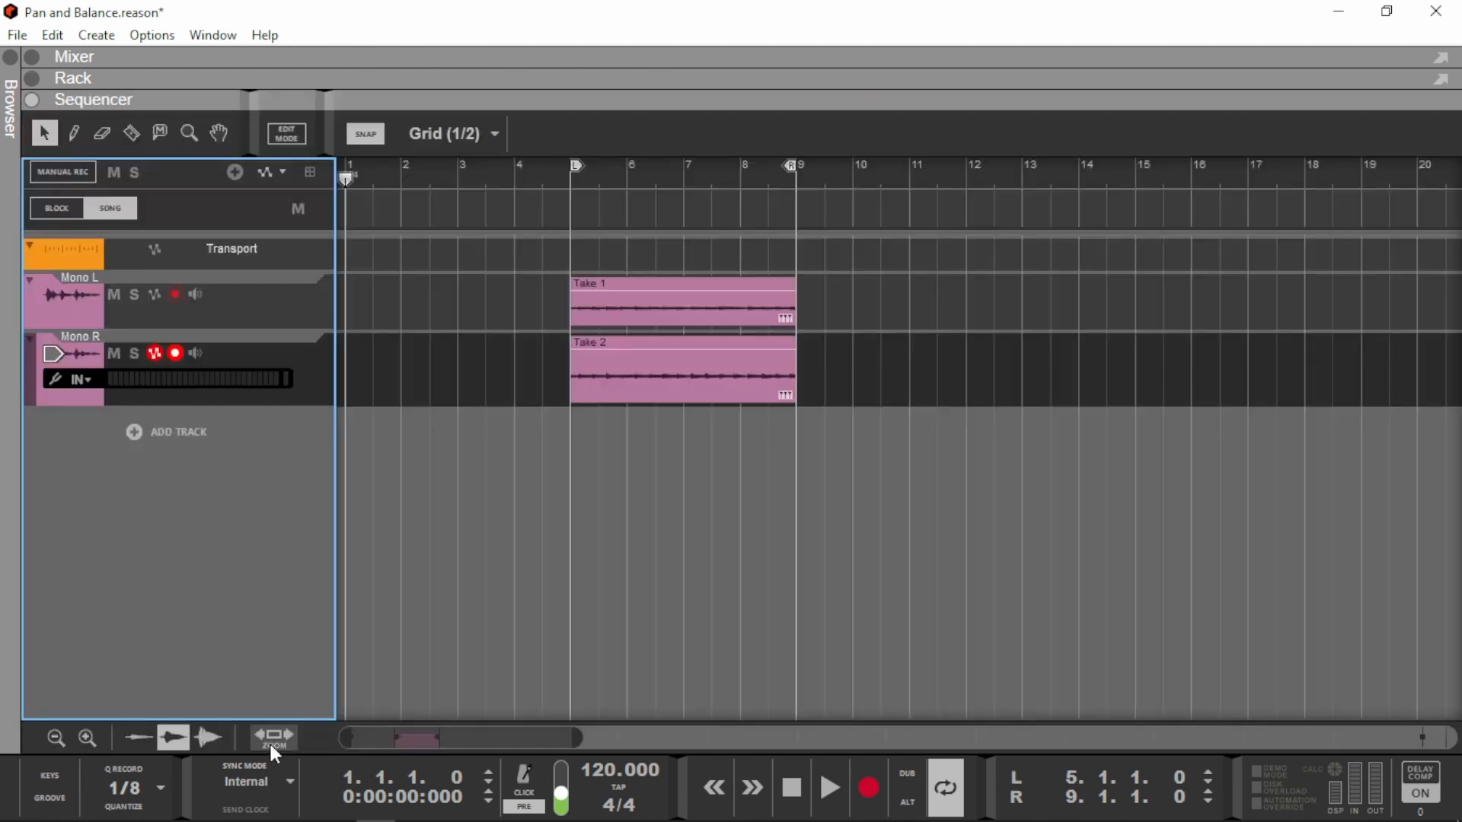
pyautogui.doubleClick(80, 360)
pyautogui.click(102, 170)
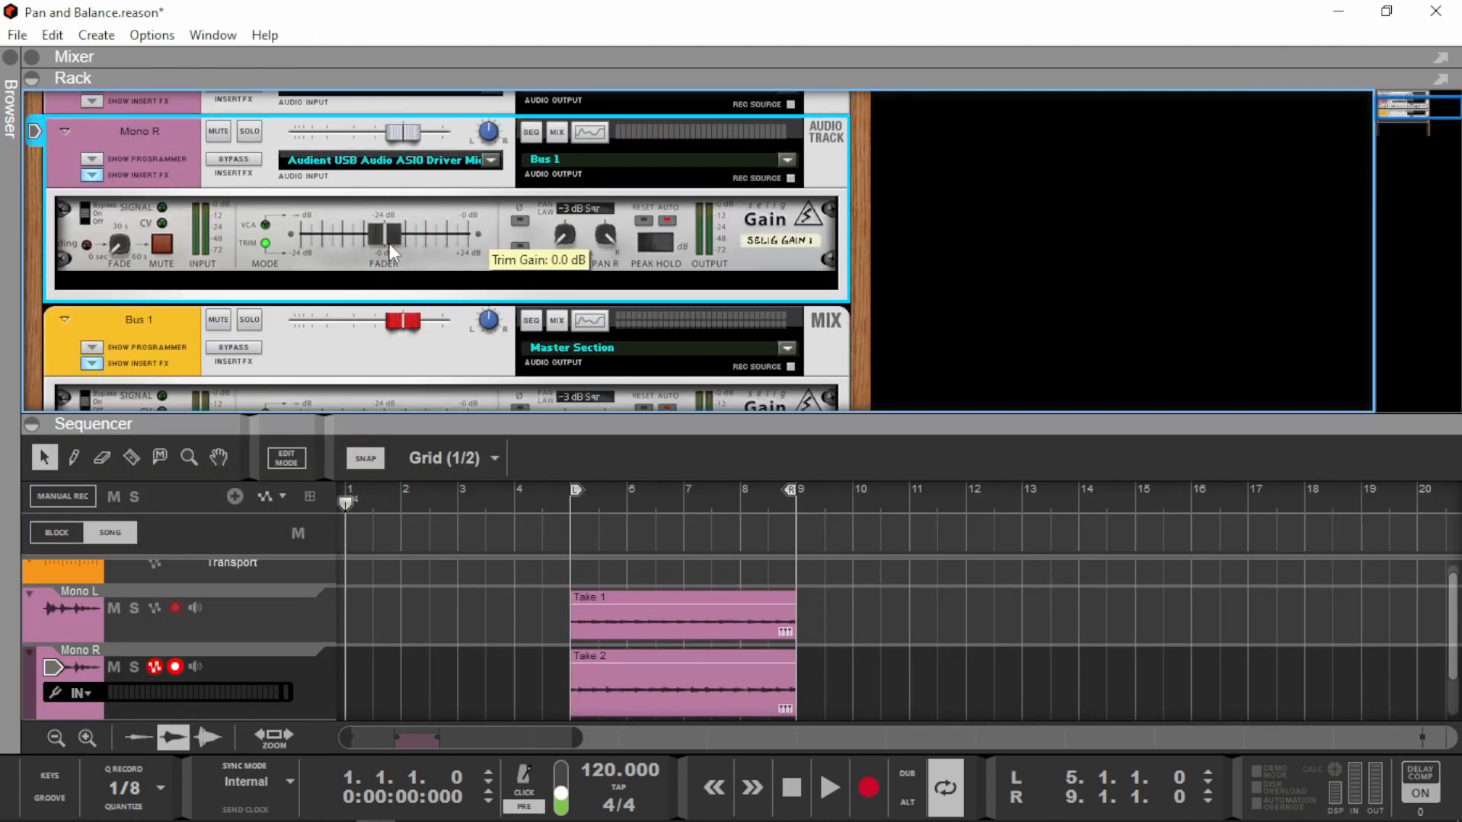
pyautogui.moveTo(385, 236); pyautogui.dragTo(371, 231)
pyautogui.doubleClick(413, 412)
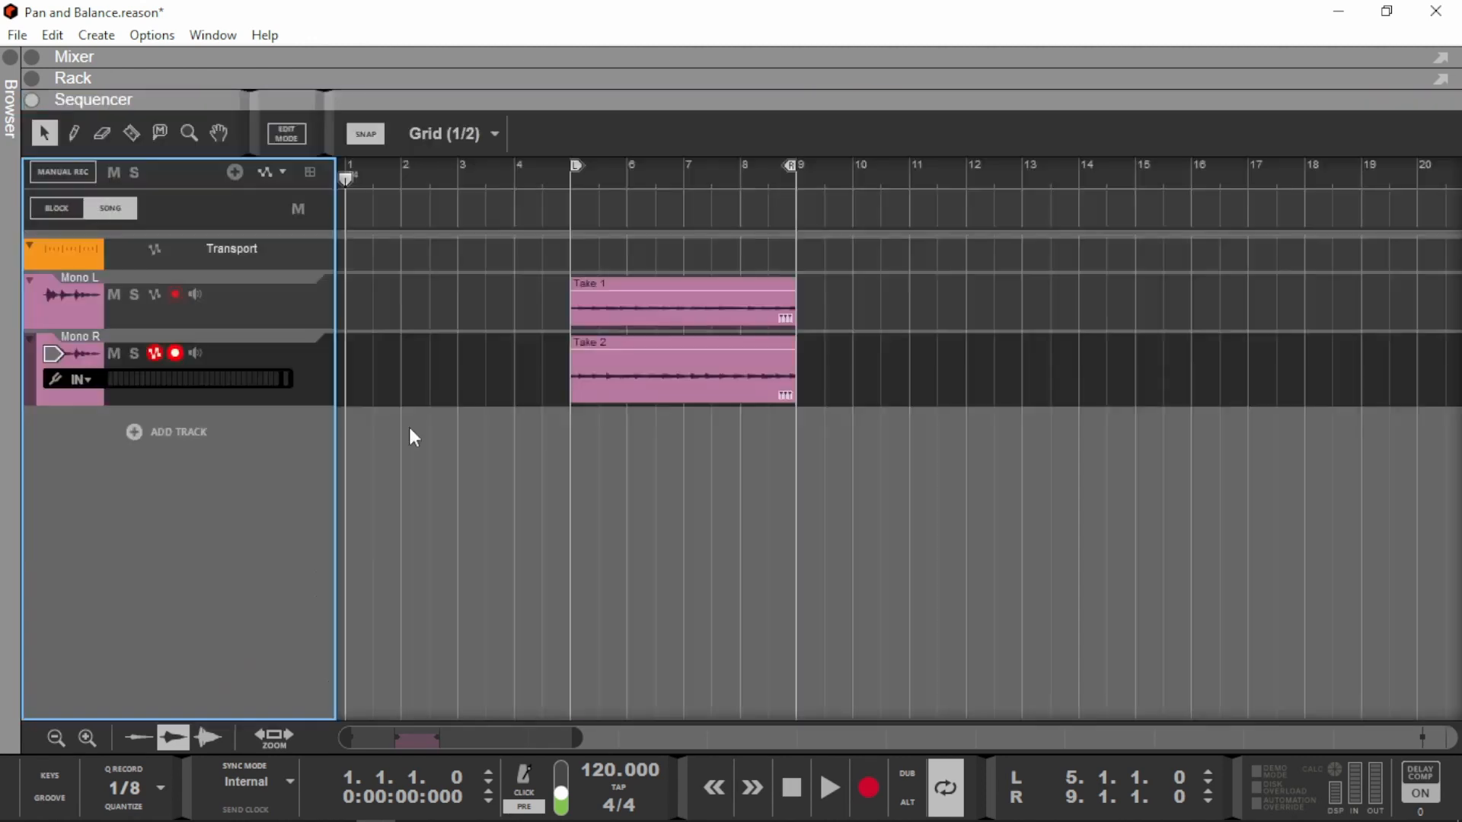
# Set the right pan of Mono R's Gain device to about 91, and show the sequencer at full height.
pyautogui.doubleClick(71, 355)
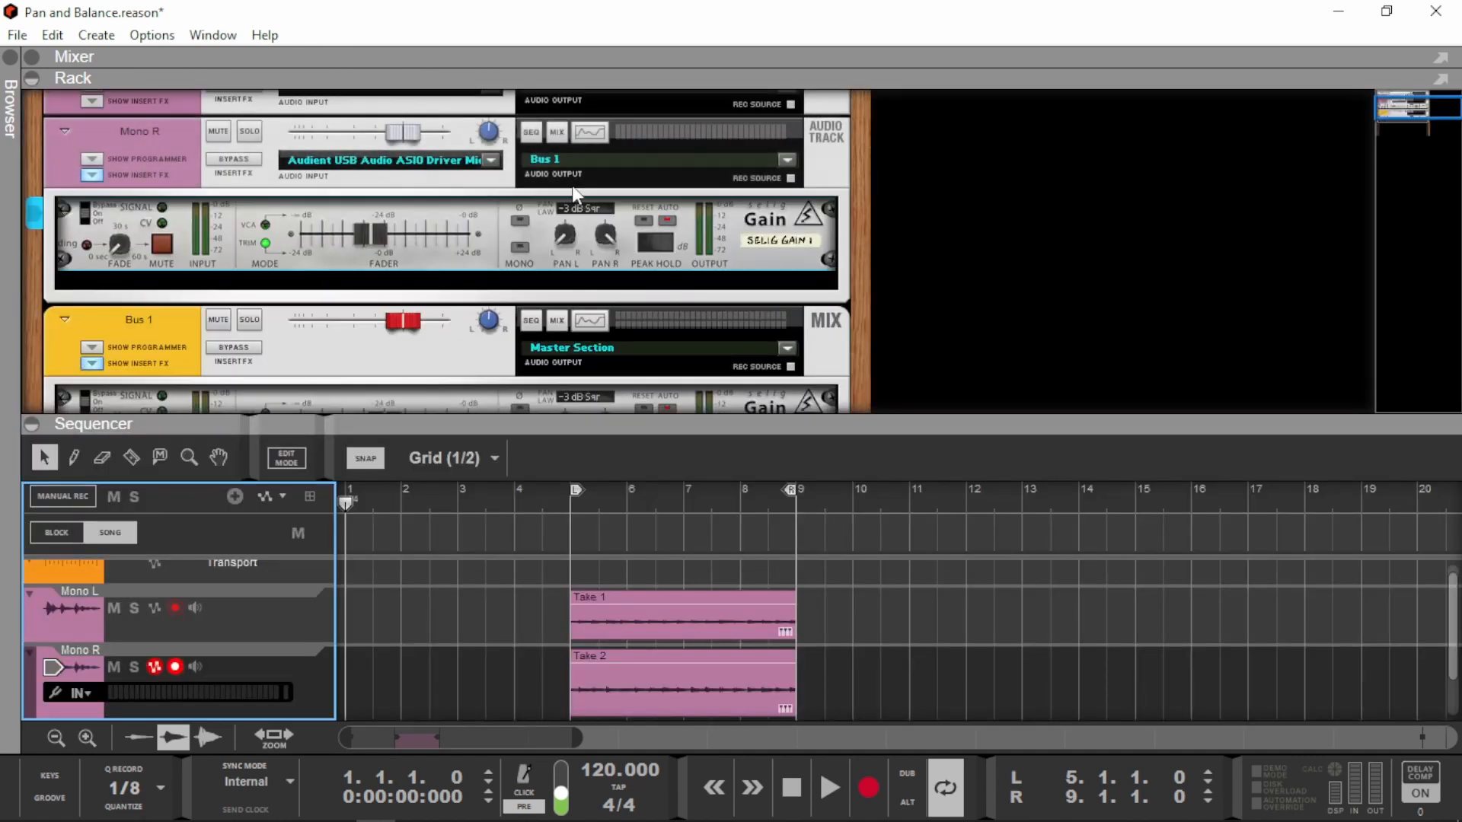
pyautogui.click(606, 236)
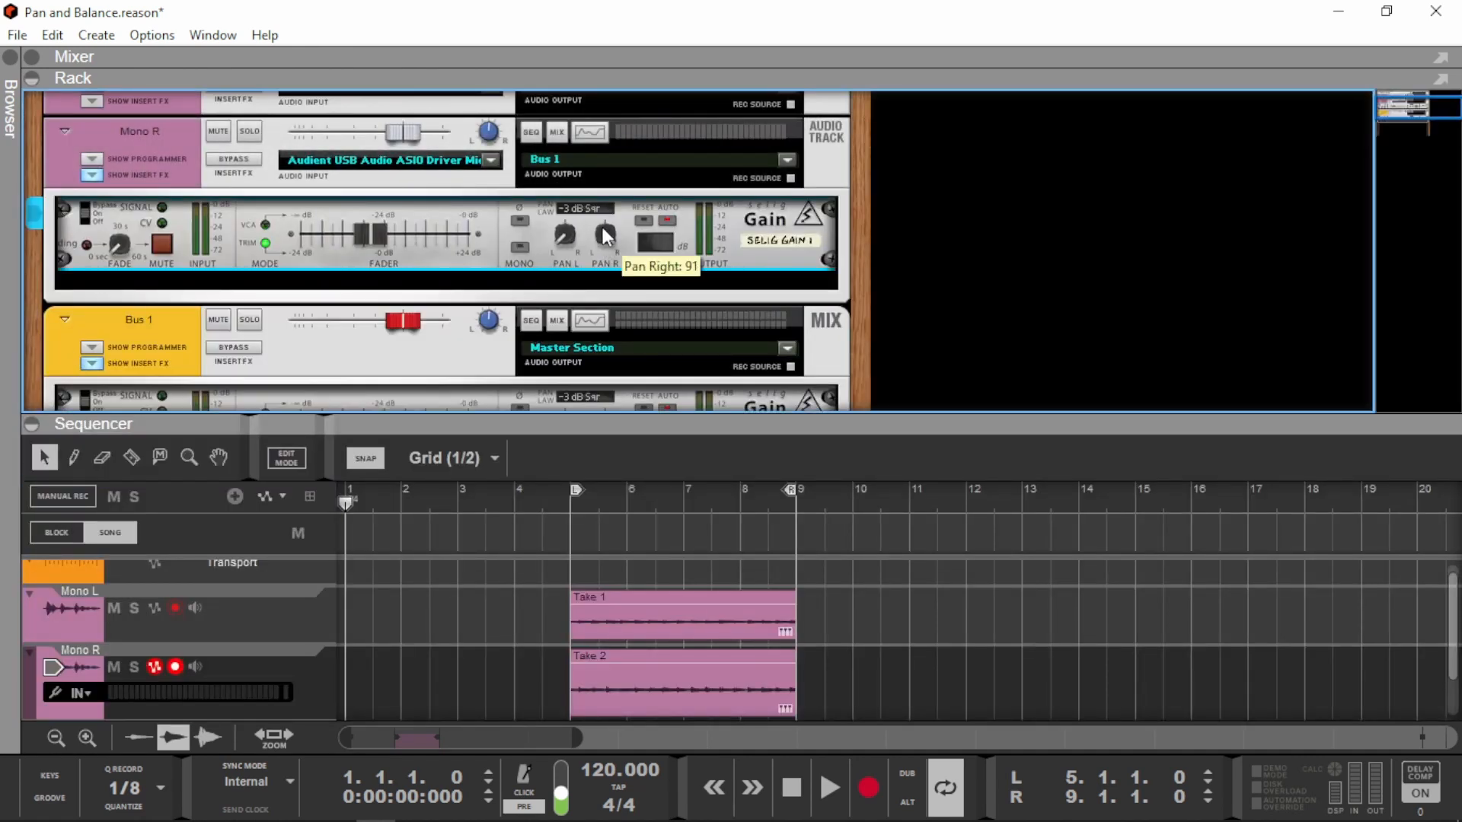
pyautogui.doubleClick(537, 423)
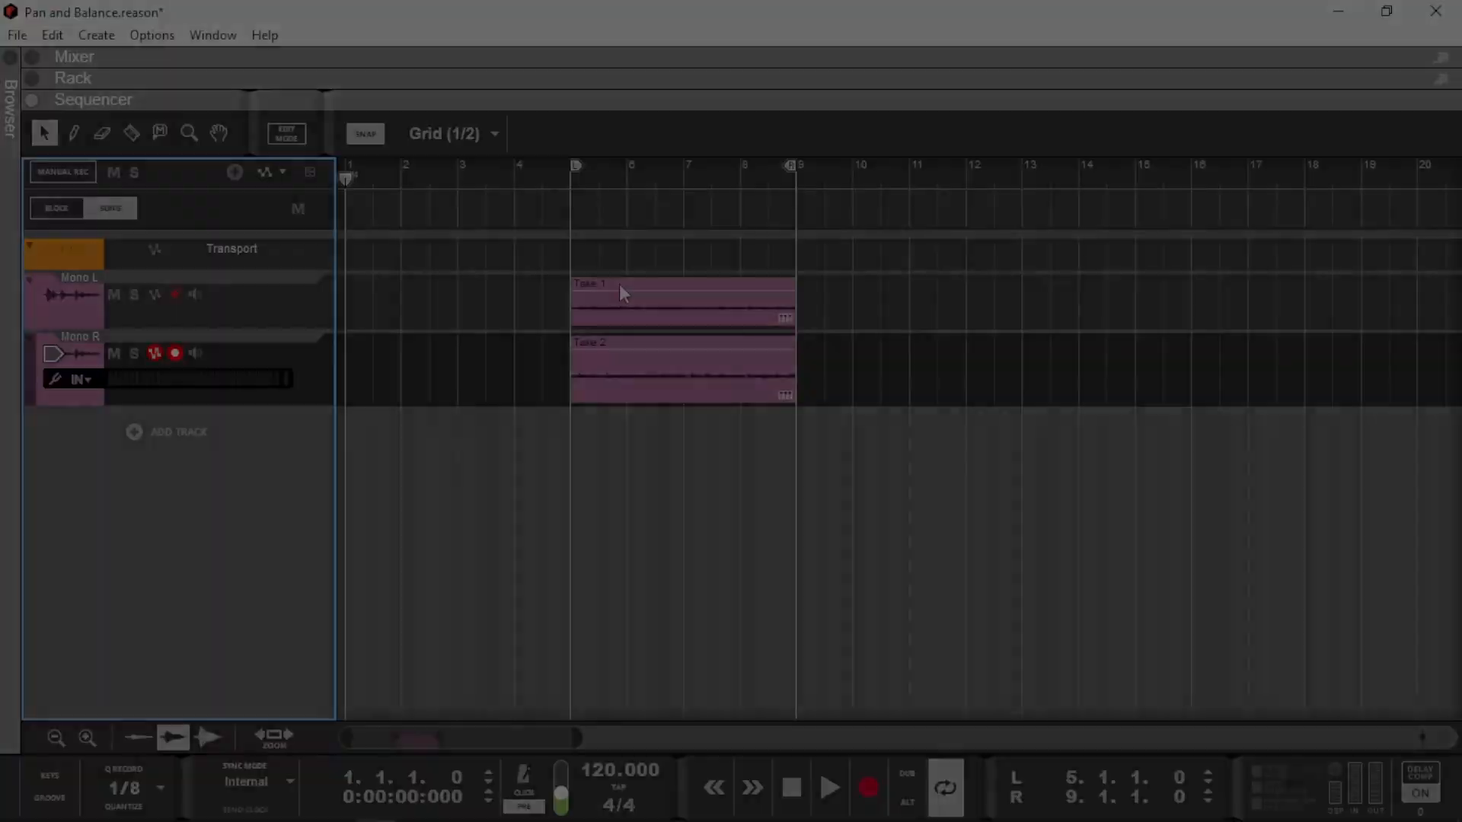